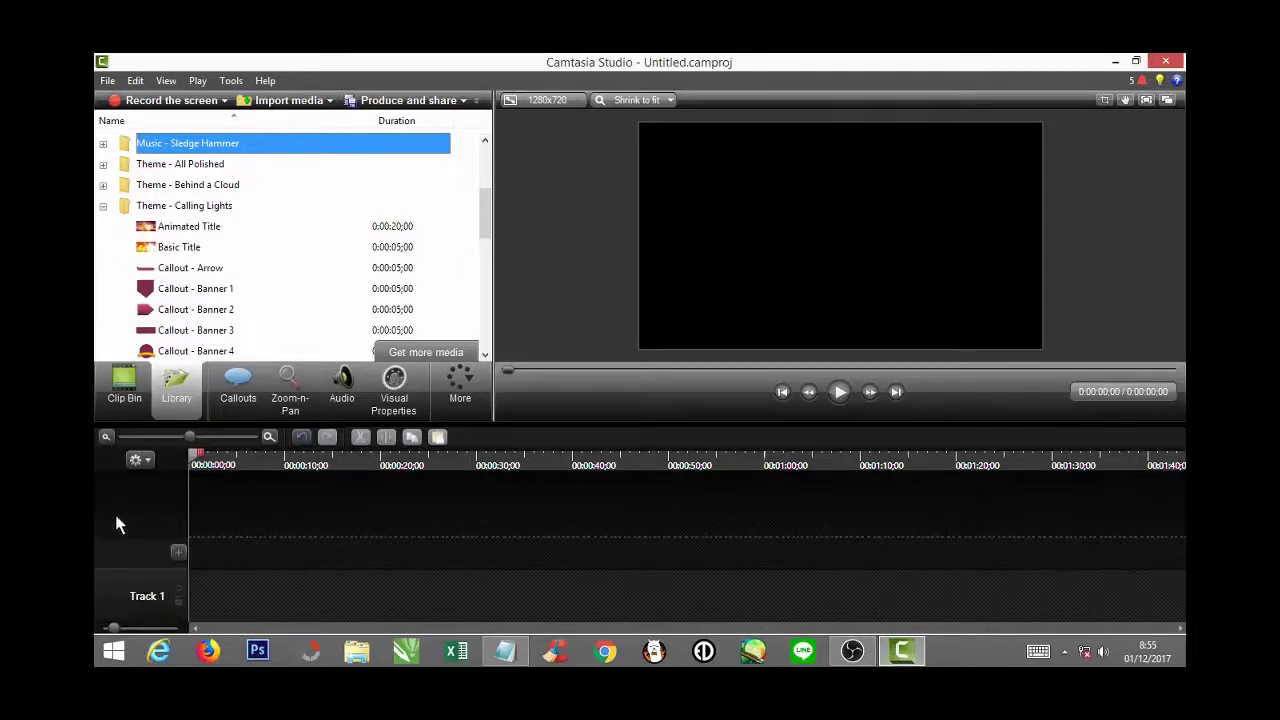
Step: Import the image pexels-photo-255464.jpeg from the BOROBUDUR folder into the project's clip bin
left_click(113, 400)
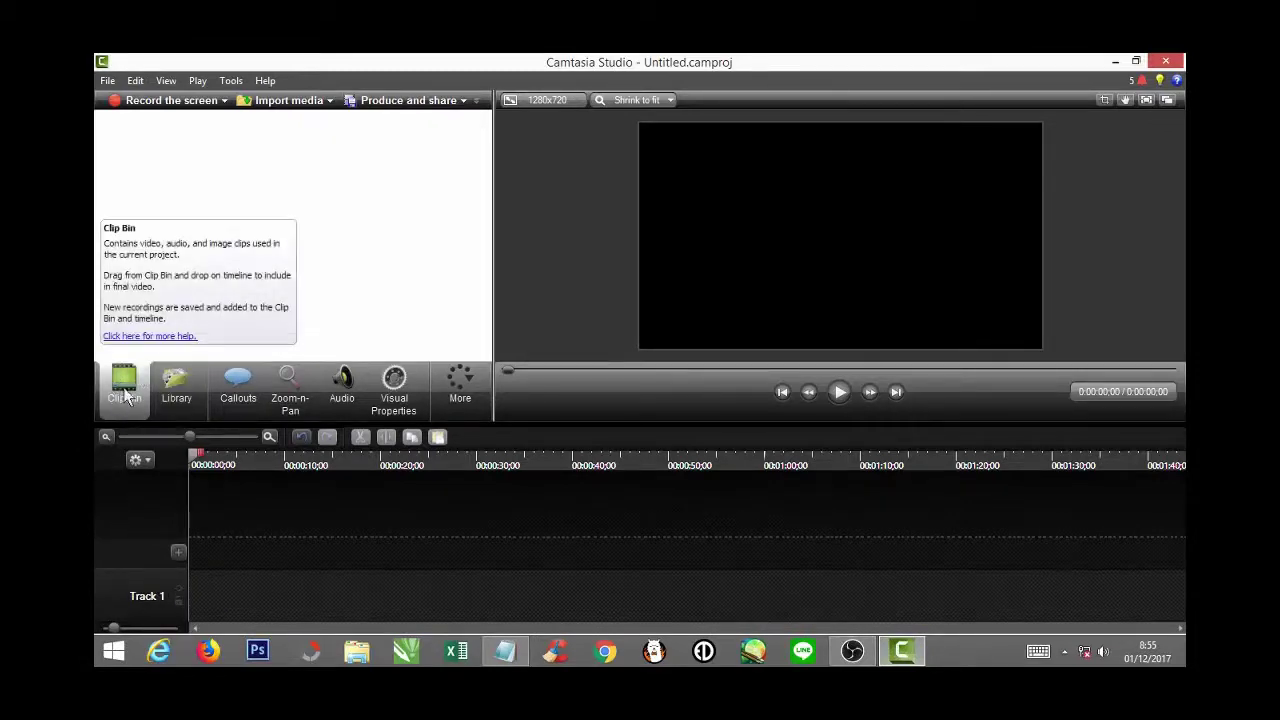
left_click(333, 104)
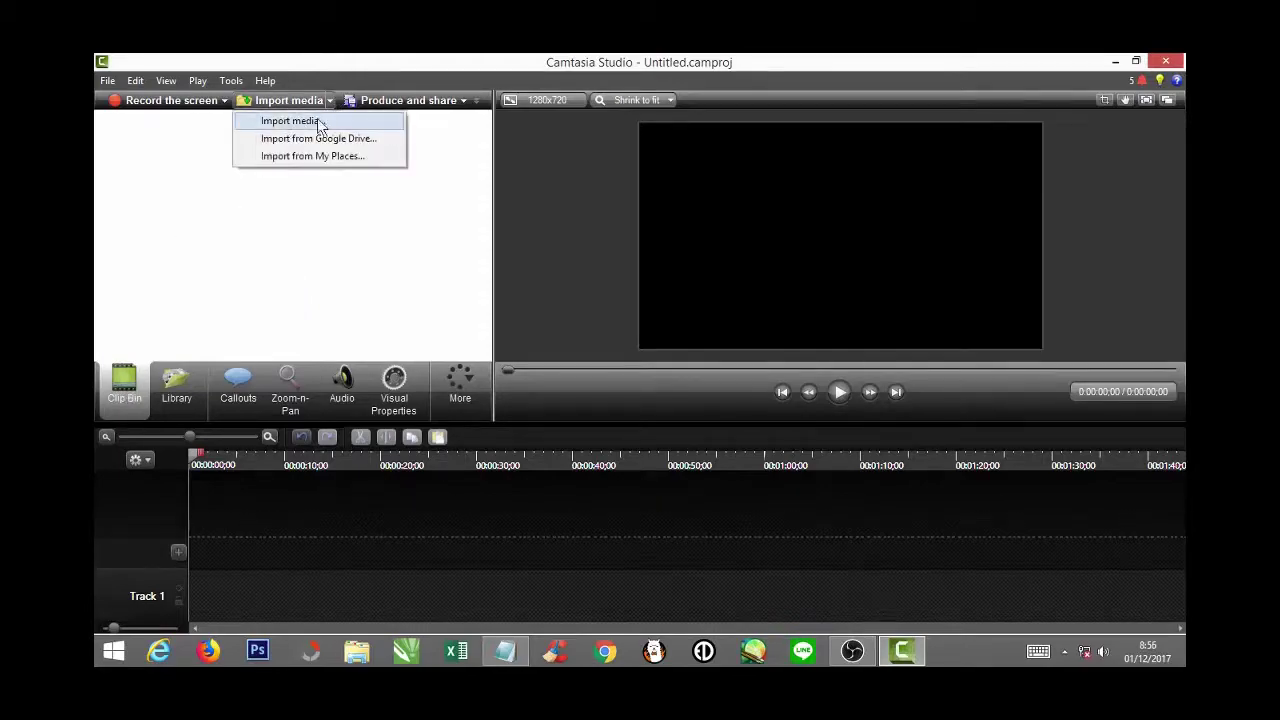
left_click(325, 123)
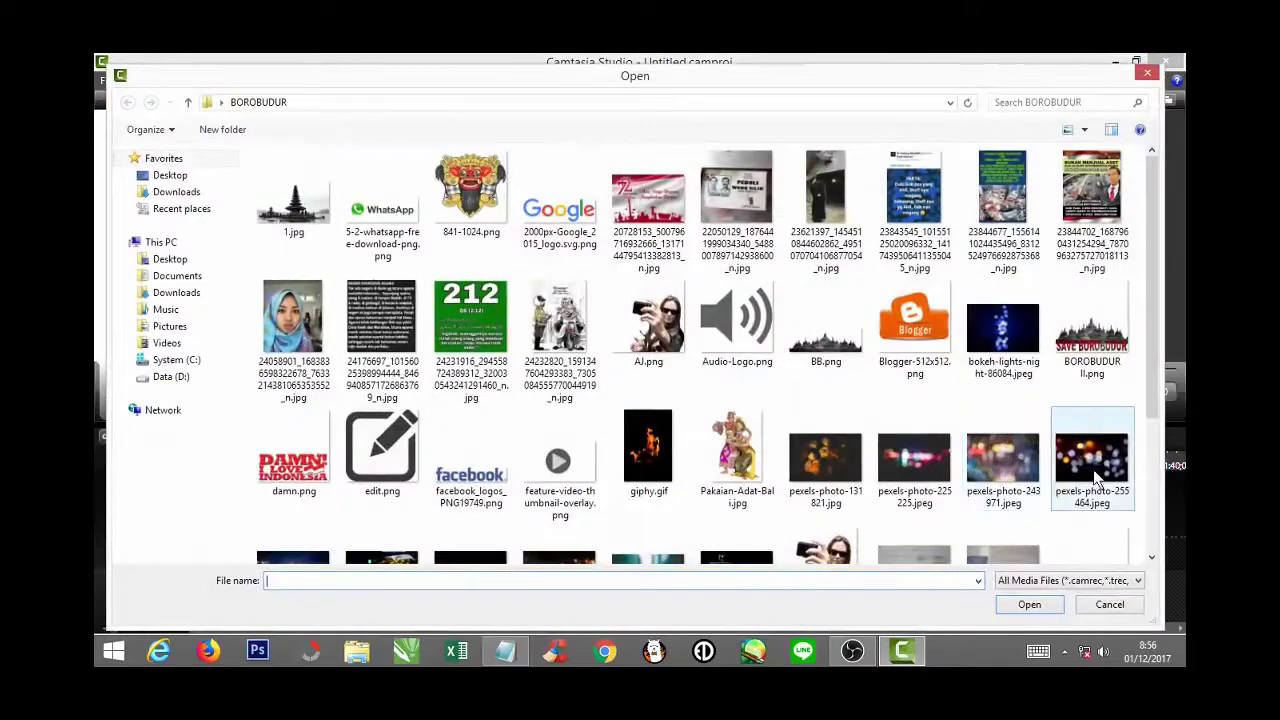
left_click(1094, 484)
left_click(1029, 604)
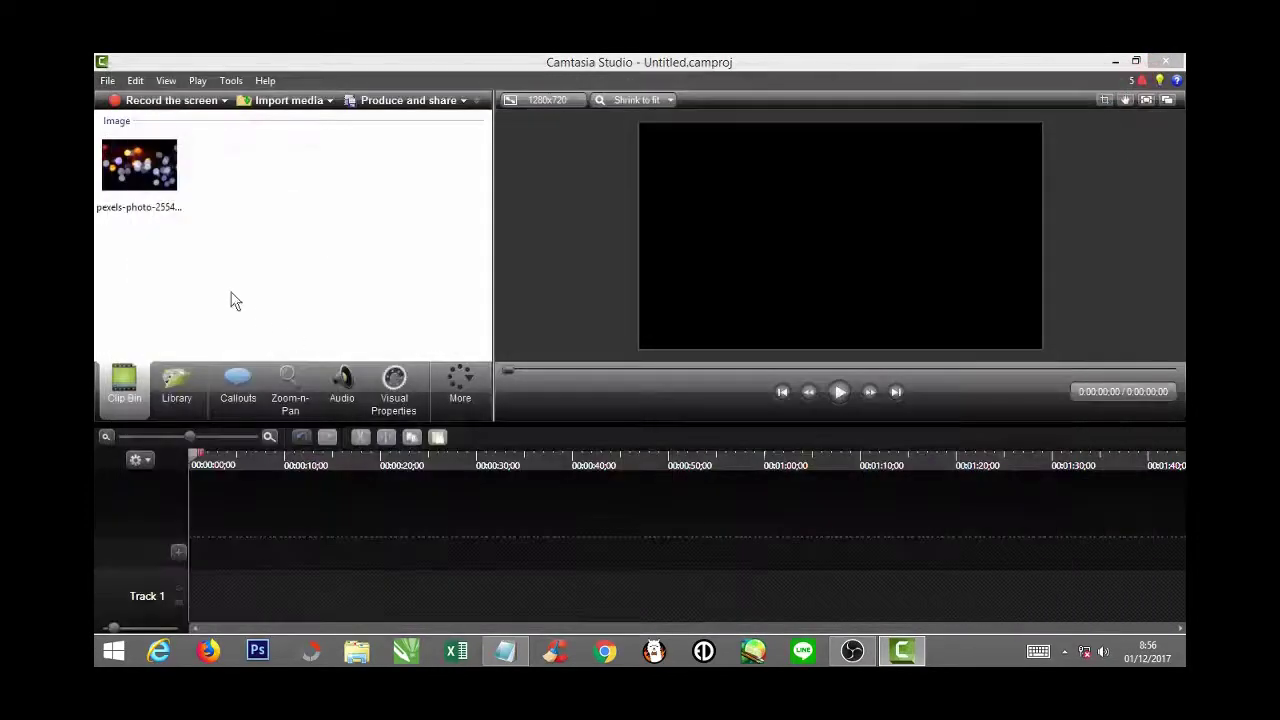
Step: Place the imported bokeh image at the start of Track 1 and enlarge it to fill the whole canvas
left_click(143, 172)
left_click_drag(143, 172, 210, 595)
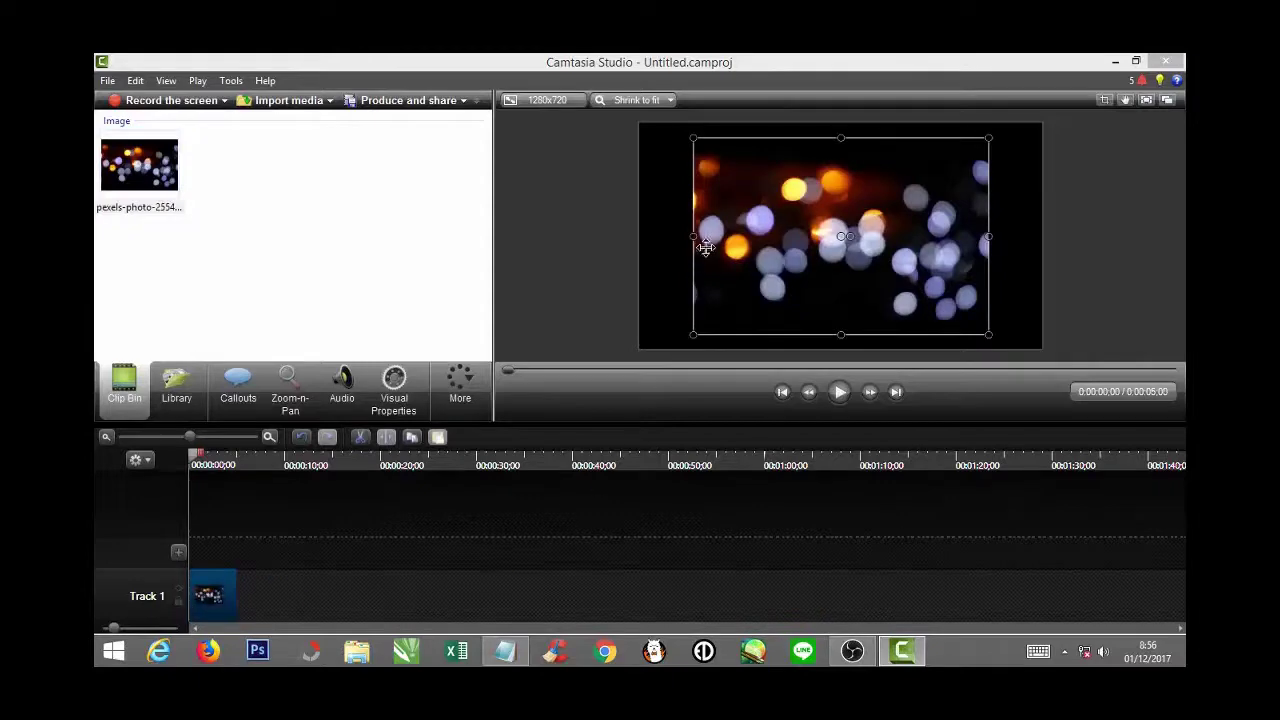
left_click_drag(695, 237, 640, 240)
left_click_drag(841, 335, 841, 349)
left_click(783, 585)
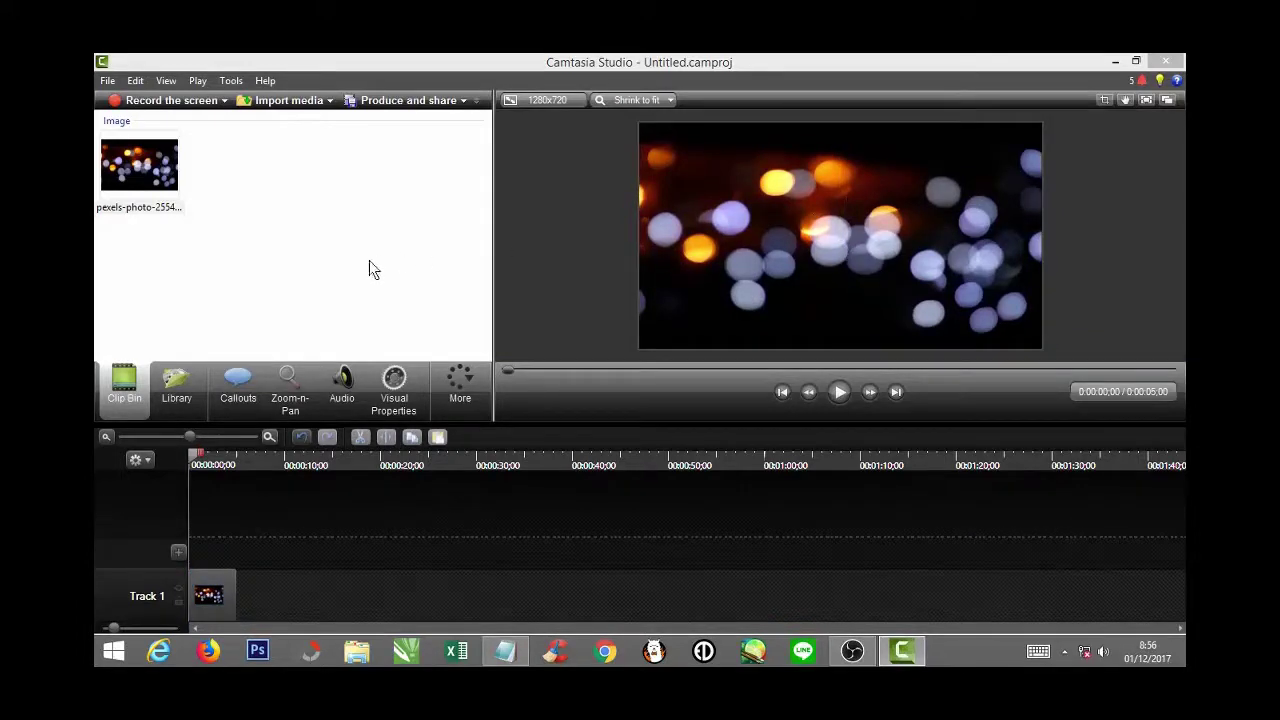
Step: Add a plain text callout from the special callout shapes at the start of the timeline
left_click(238, 382)
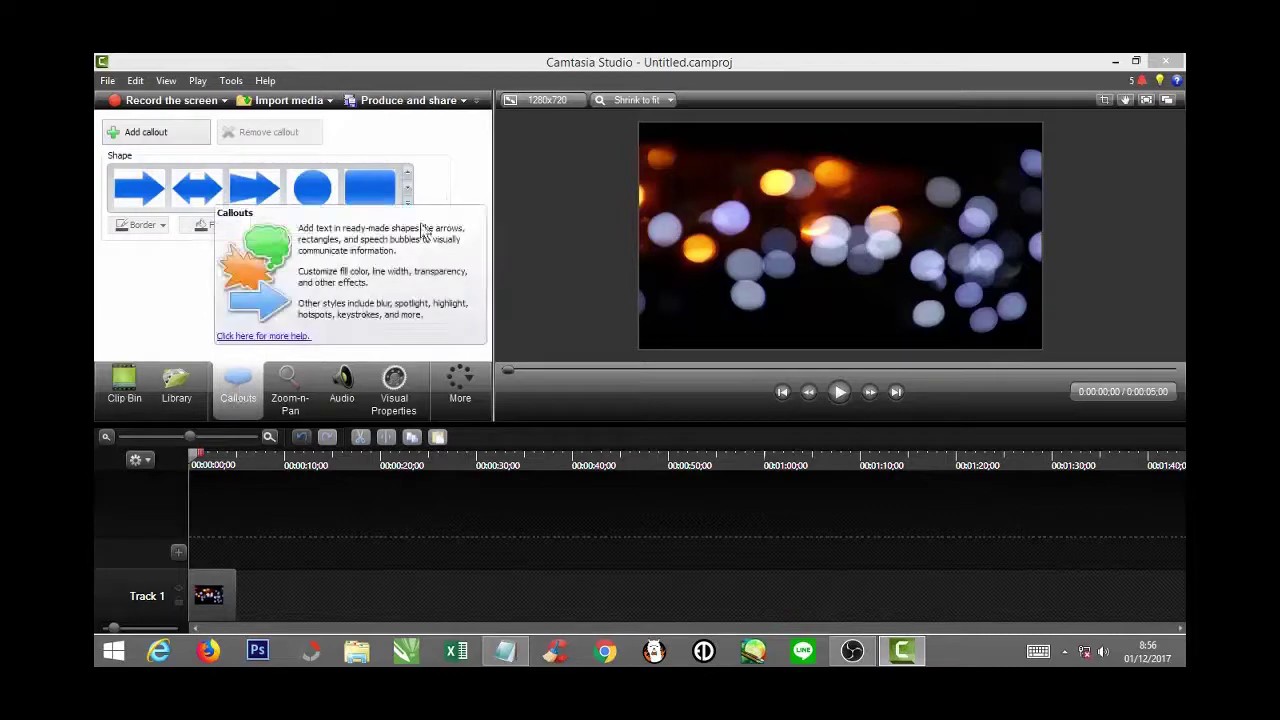
left_click(408, 205)
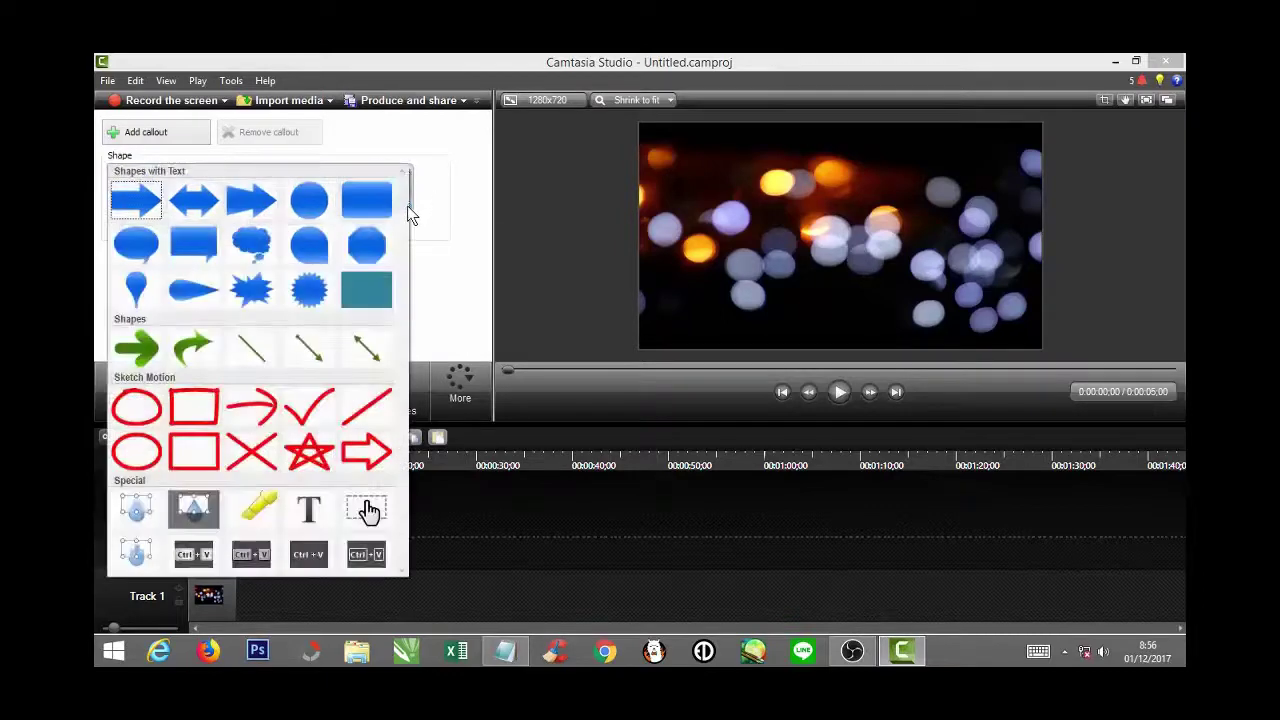
left_click(318, 510)
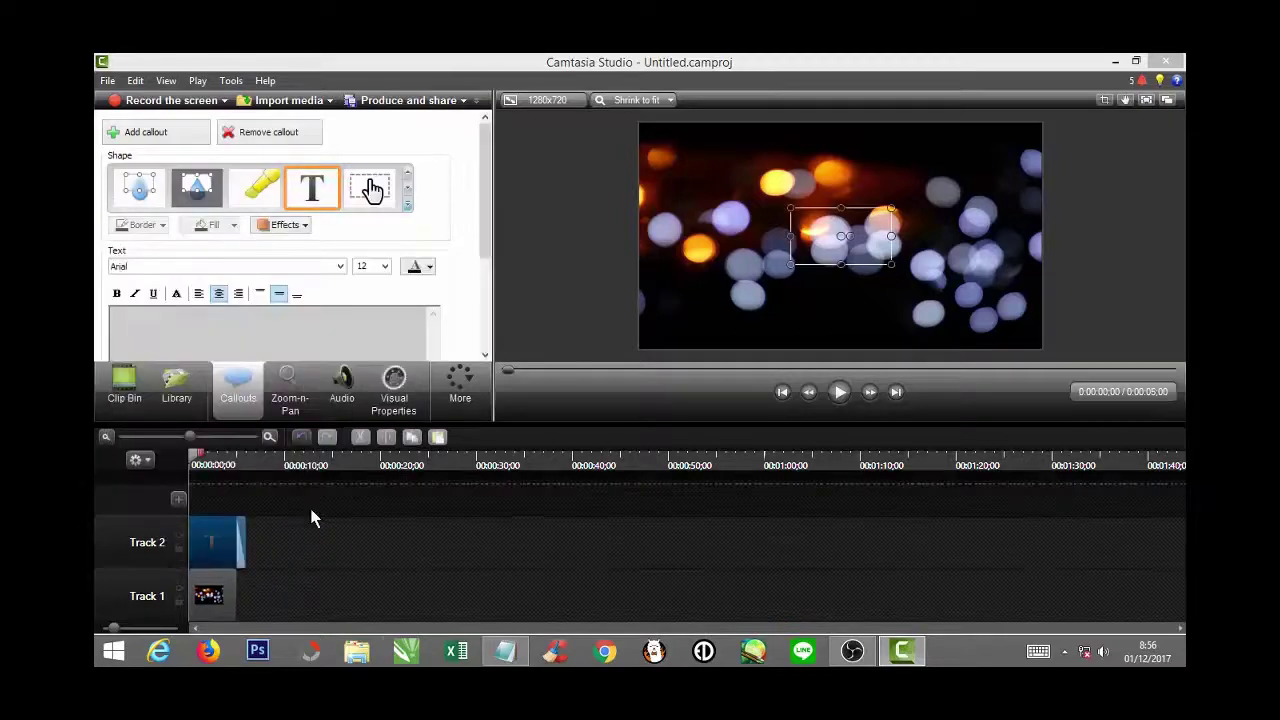
Step: Copy the entire selected story from FFIMAGEK-POP.txt in Notepad and paste it into the text callout in Camtasia Studio
left_click(507, 650)
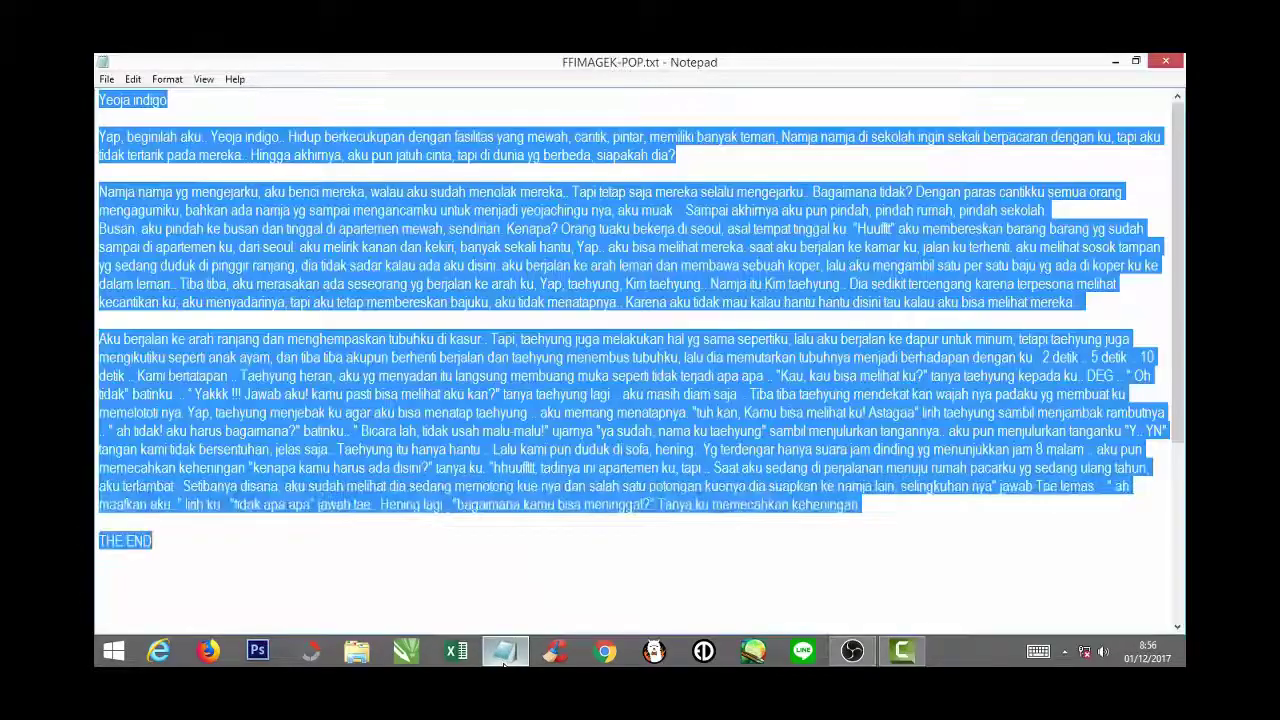
right_click(351, 257)
left_click(401, 314)
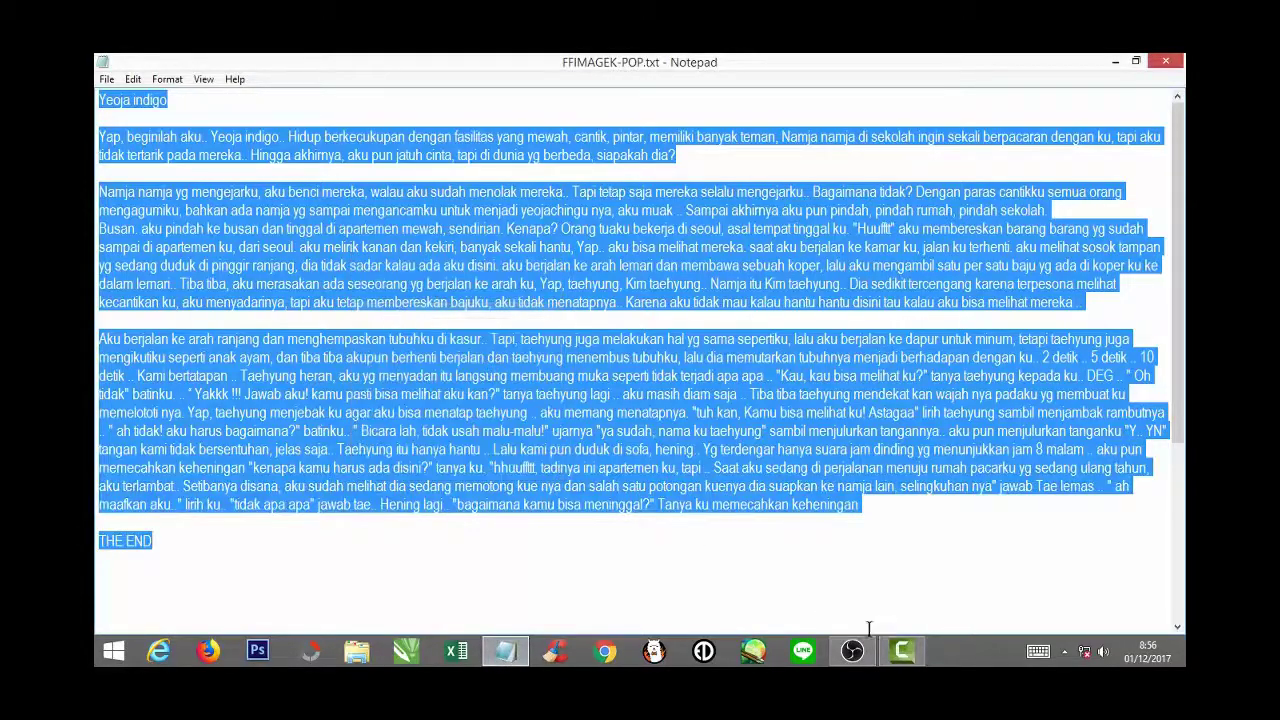
left_click(902, 651)
left_click(252, 337)
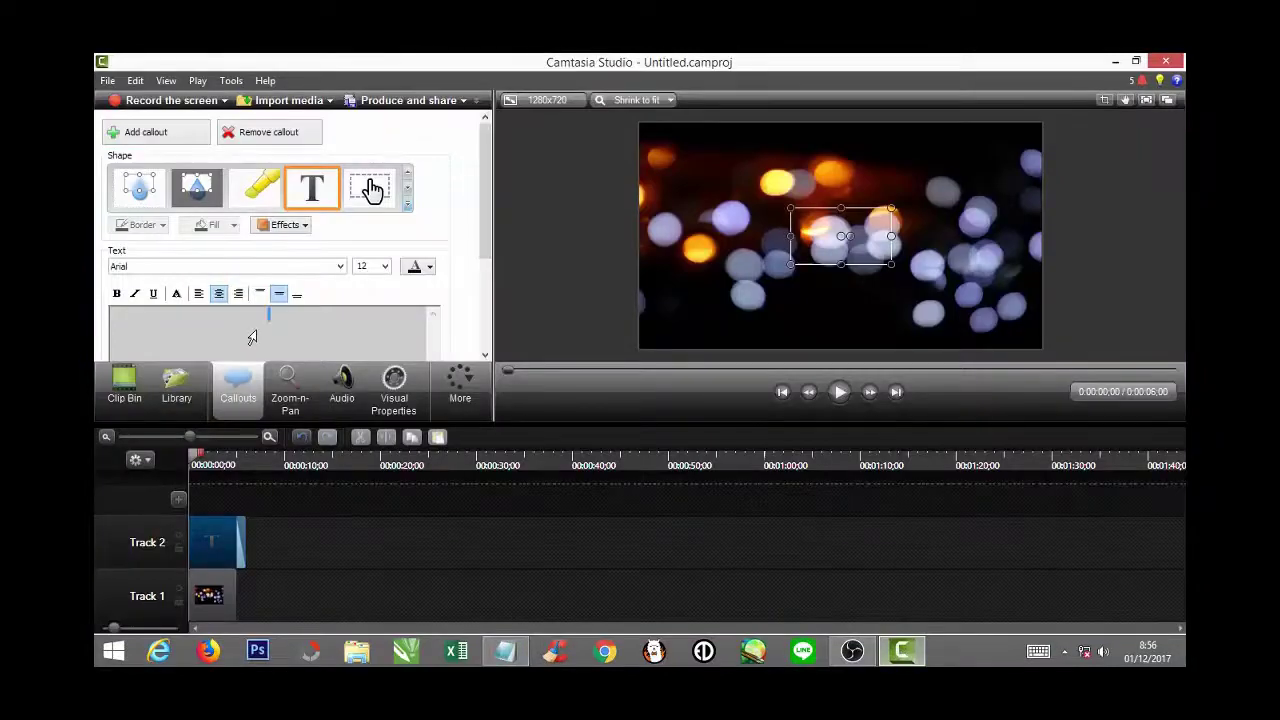
right_click(279, 323)
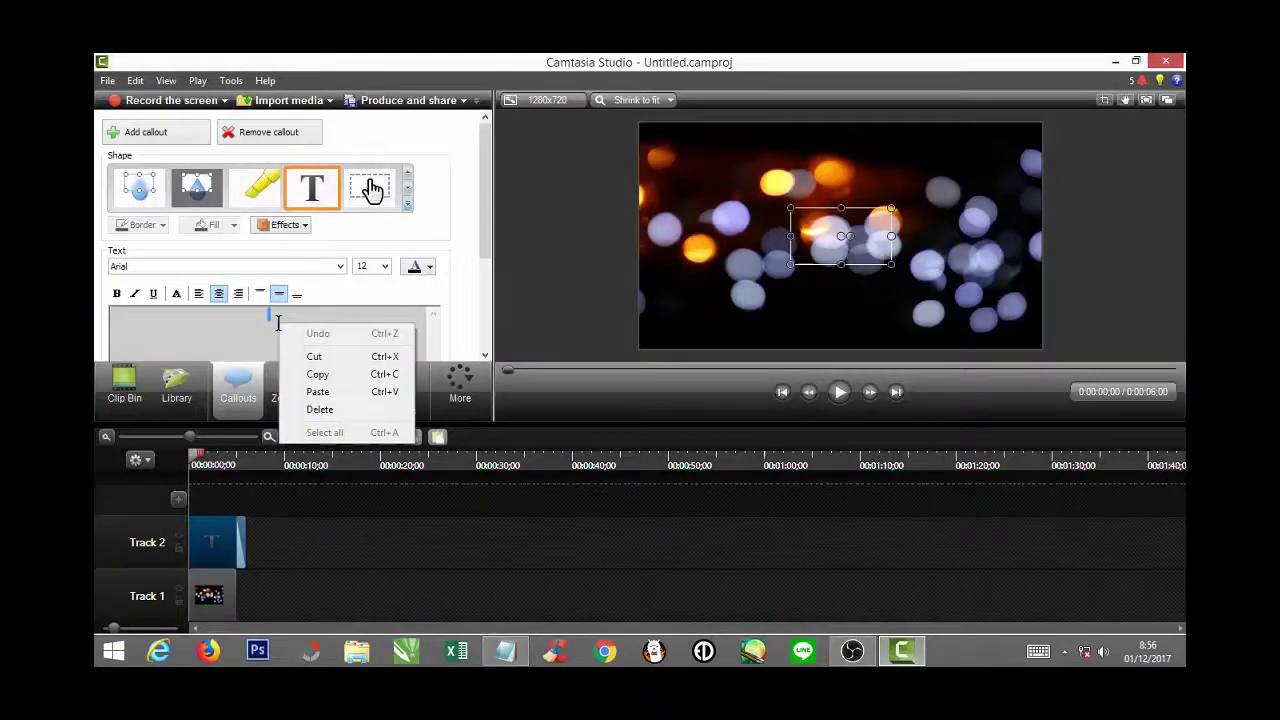
left_click(318, 392)
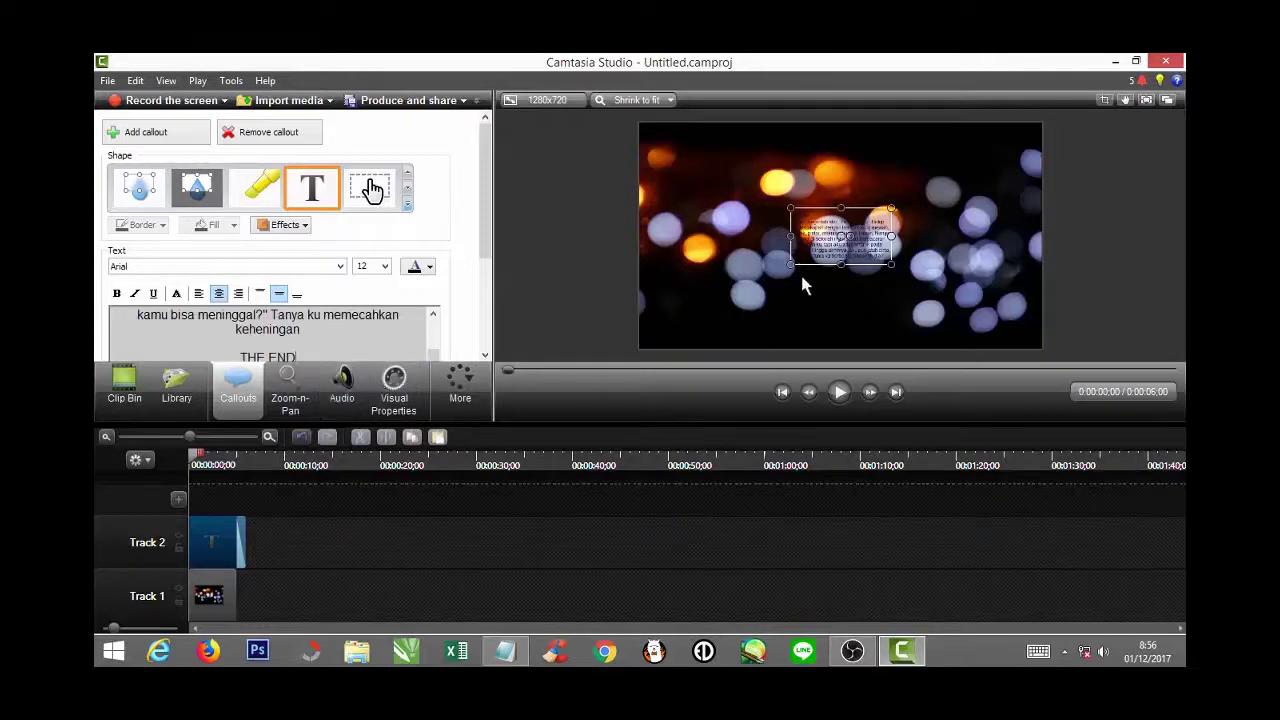
Step: Stretch the text callout over the whole canvas and colour all of its text white
left_click_drag(790, 236, 640, 237)
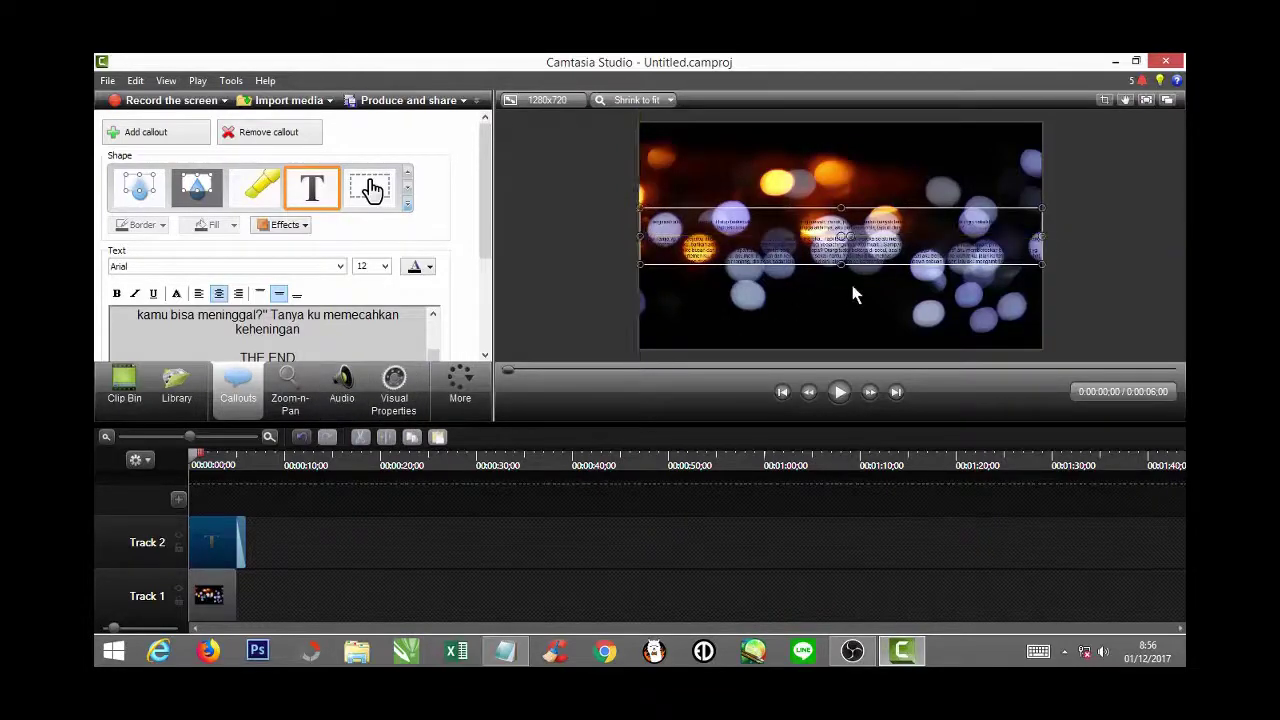
left_click_drag(841, 265, 835, 348)
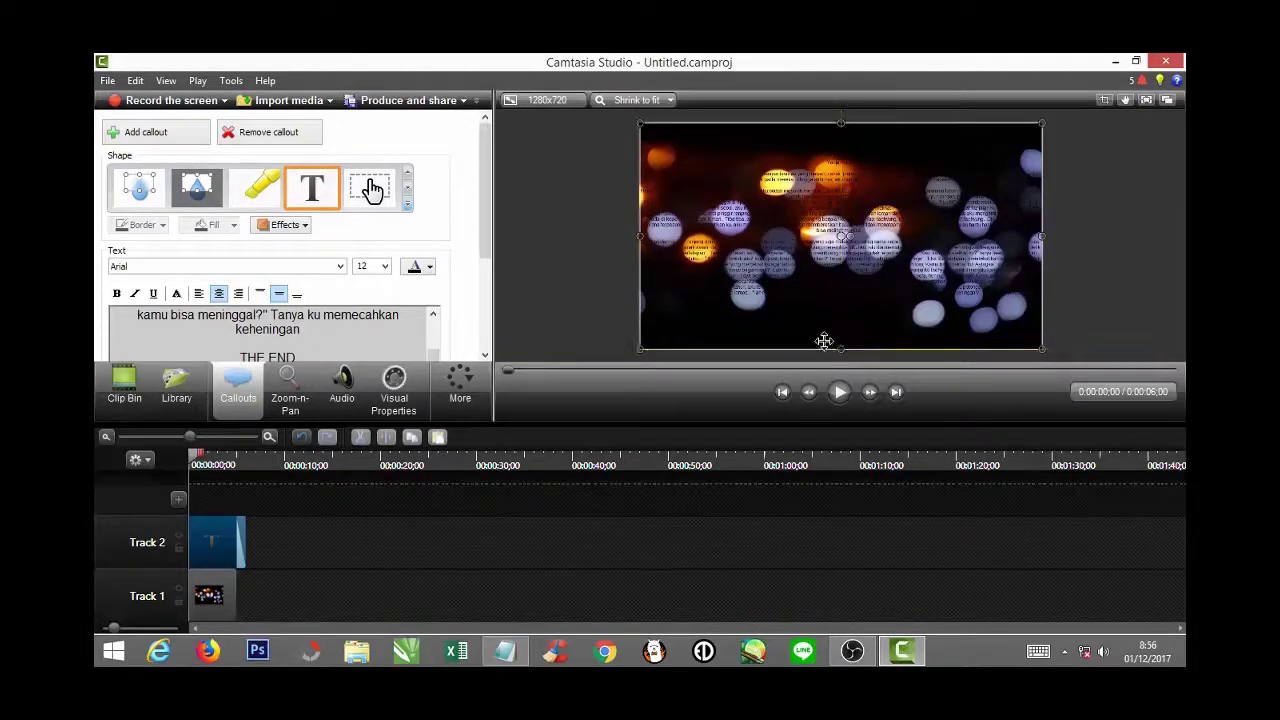
left_click_drag(270, 316, 303, 331)
right_click(288, 332)
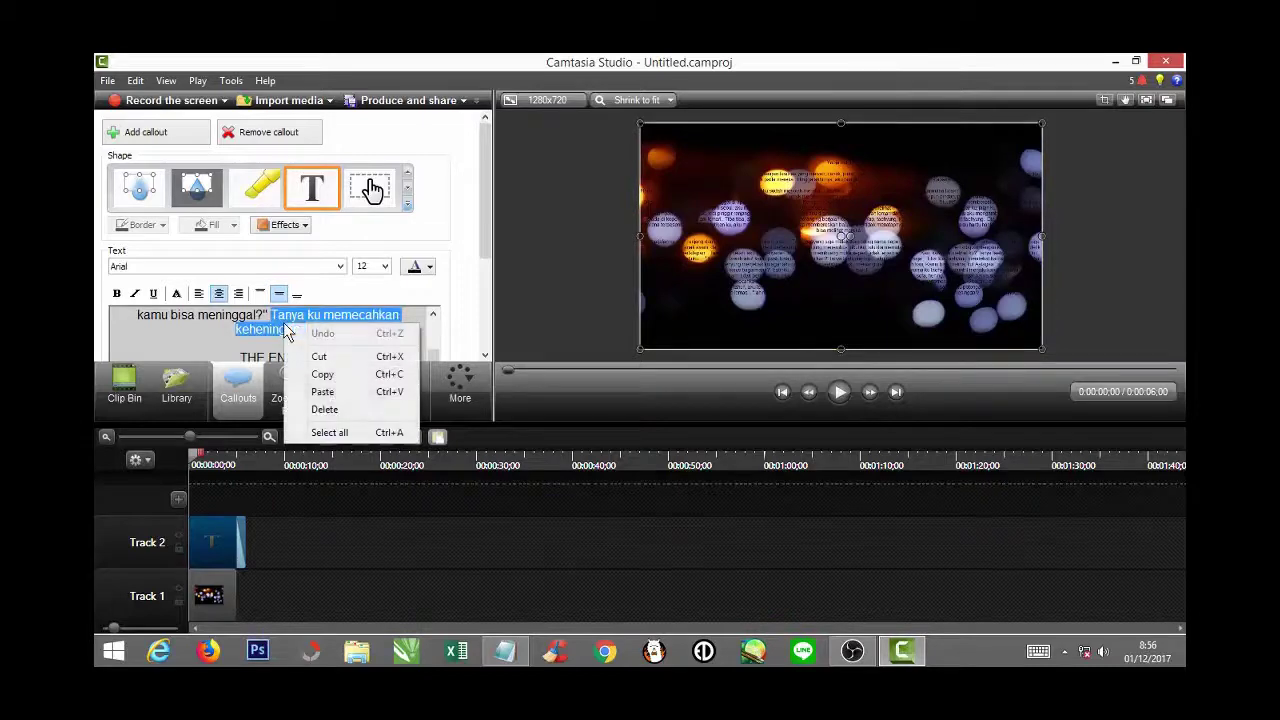
left_click(325, 432)
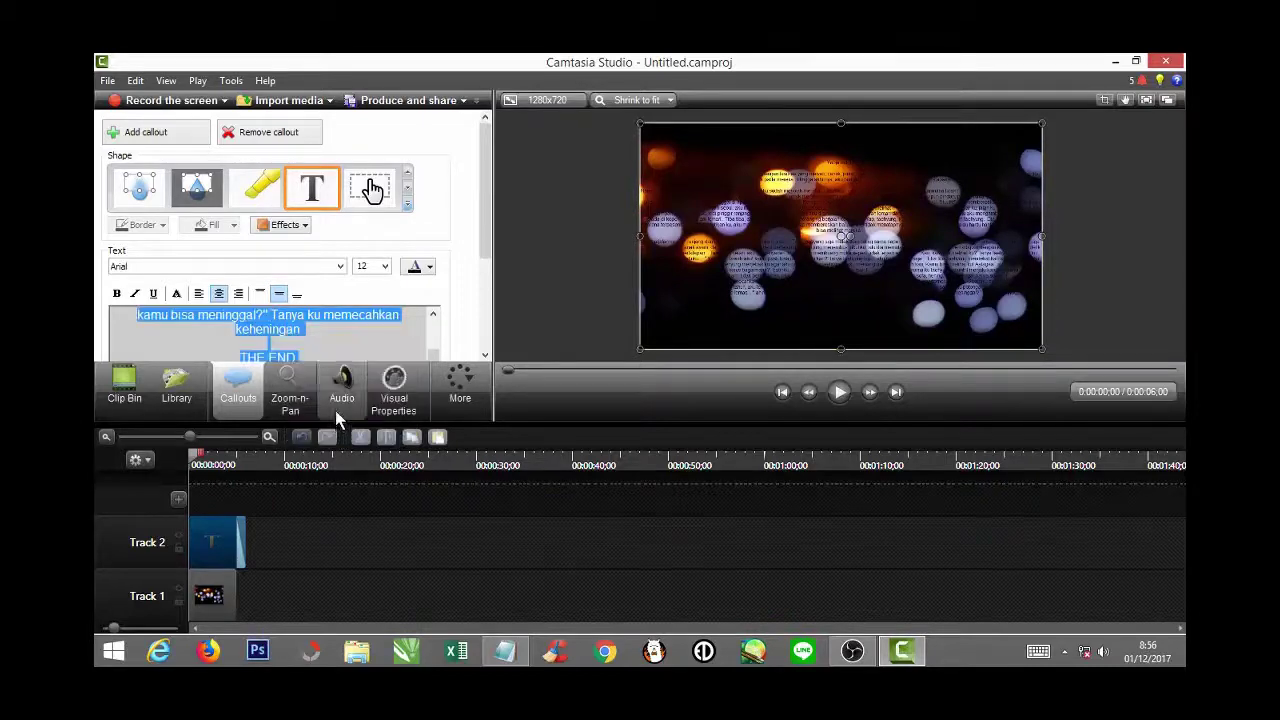
left_click(431, 267)
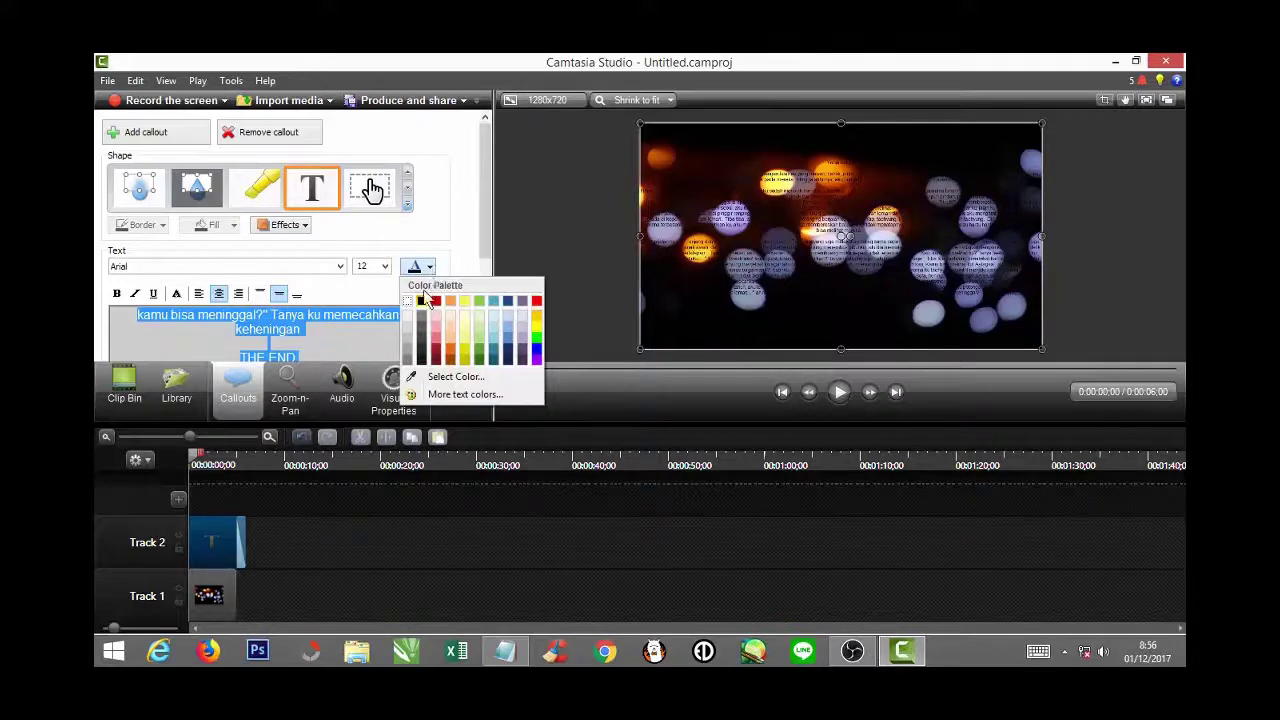
left_click(407, 316)
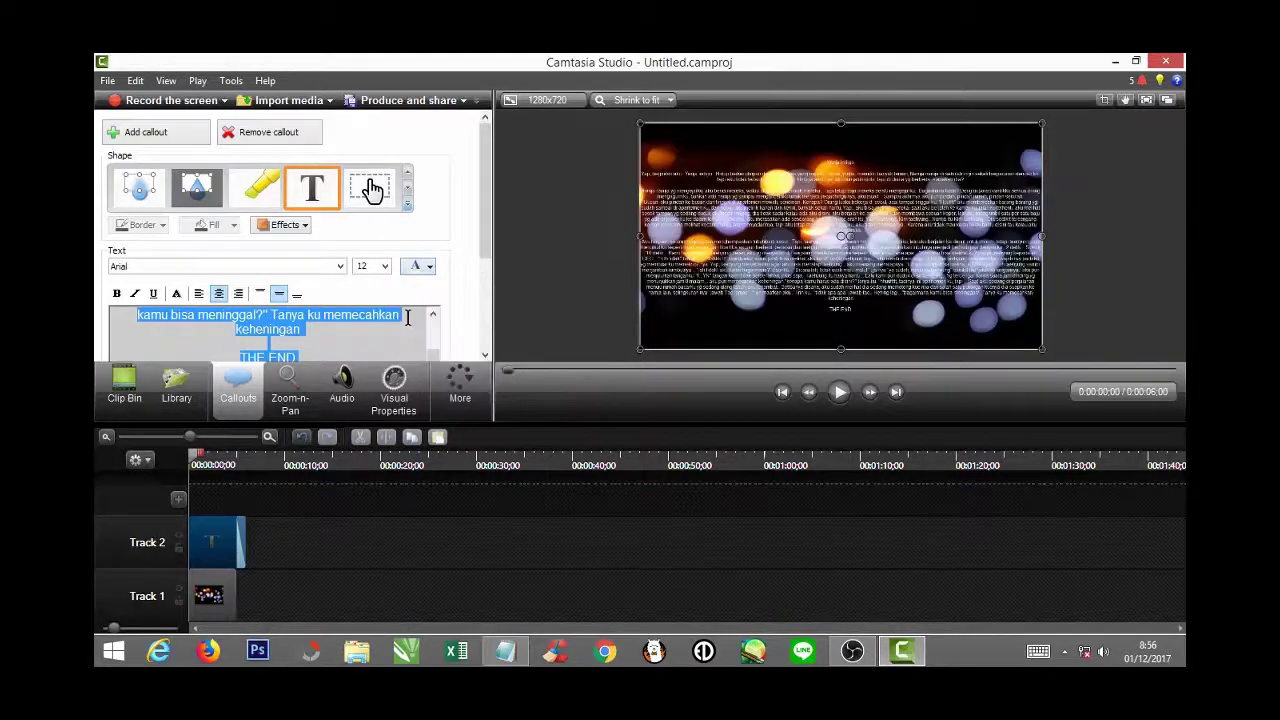
Step: Set the font size of all the callout text to 30
left_click(384, 266)
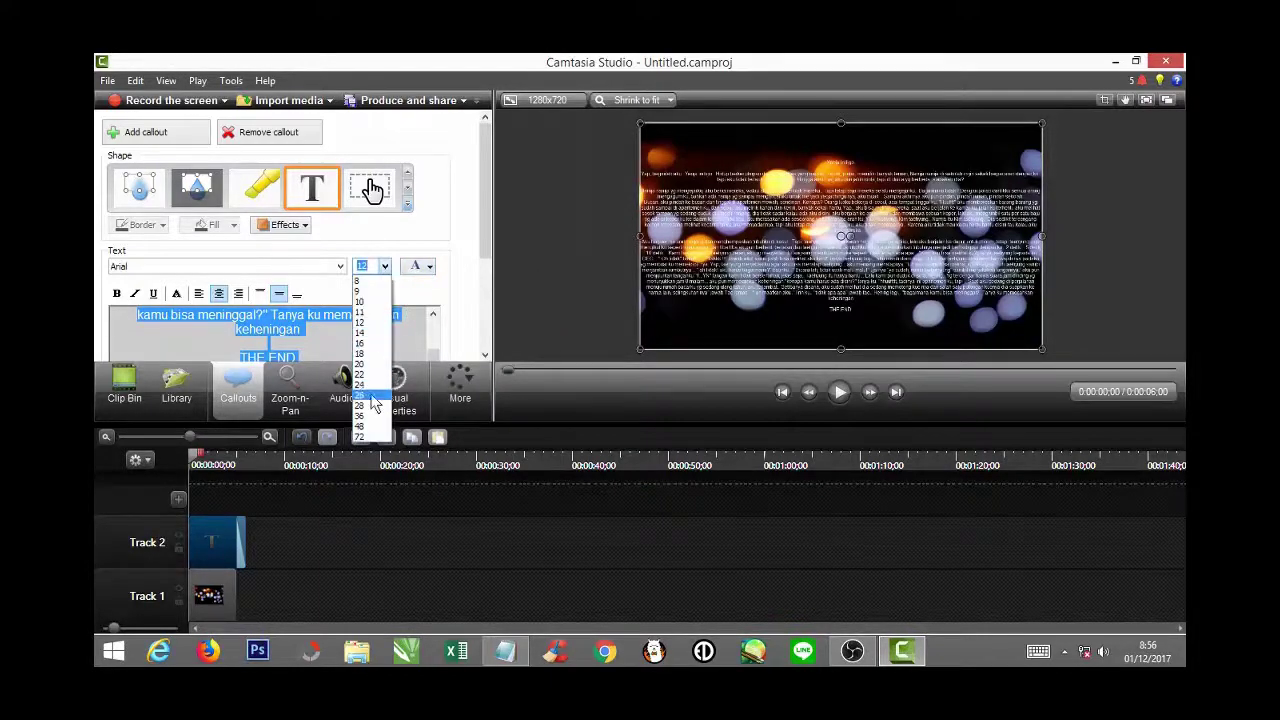
left_click(370, 428)
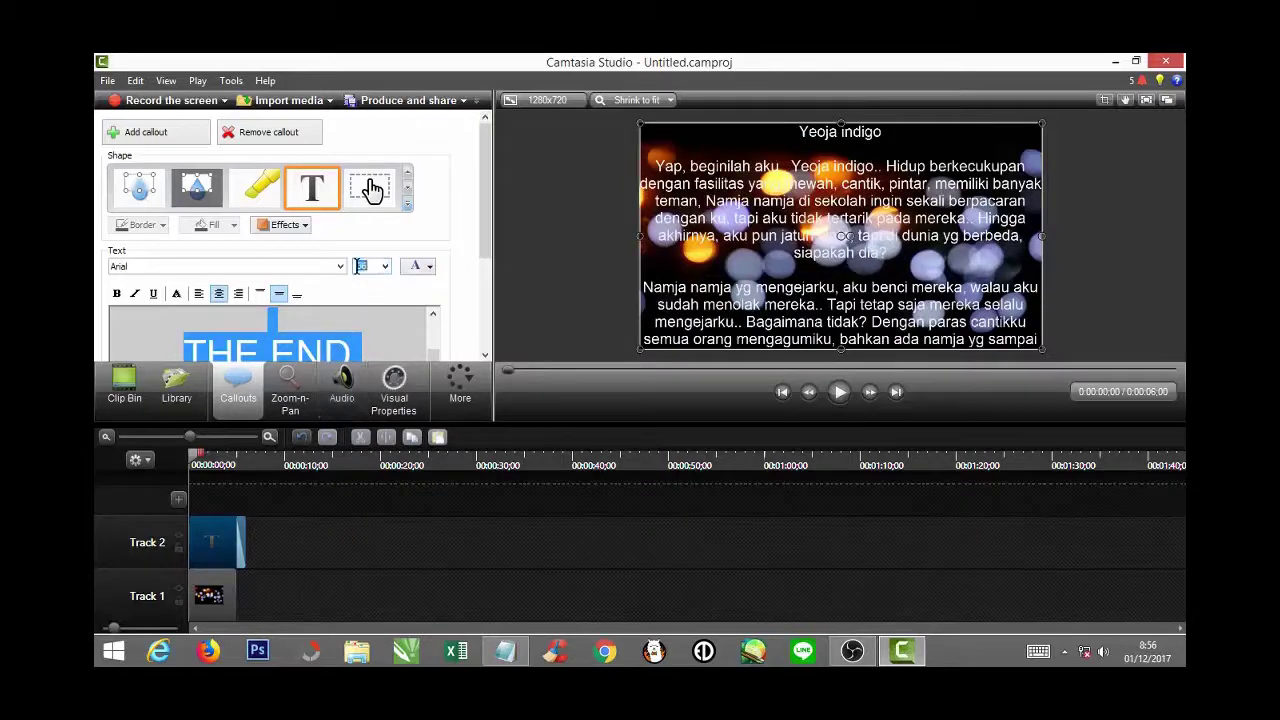
type("30")
key("Return")
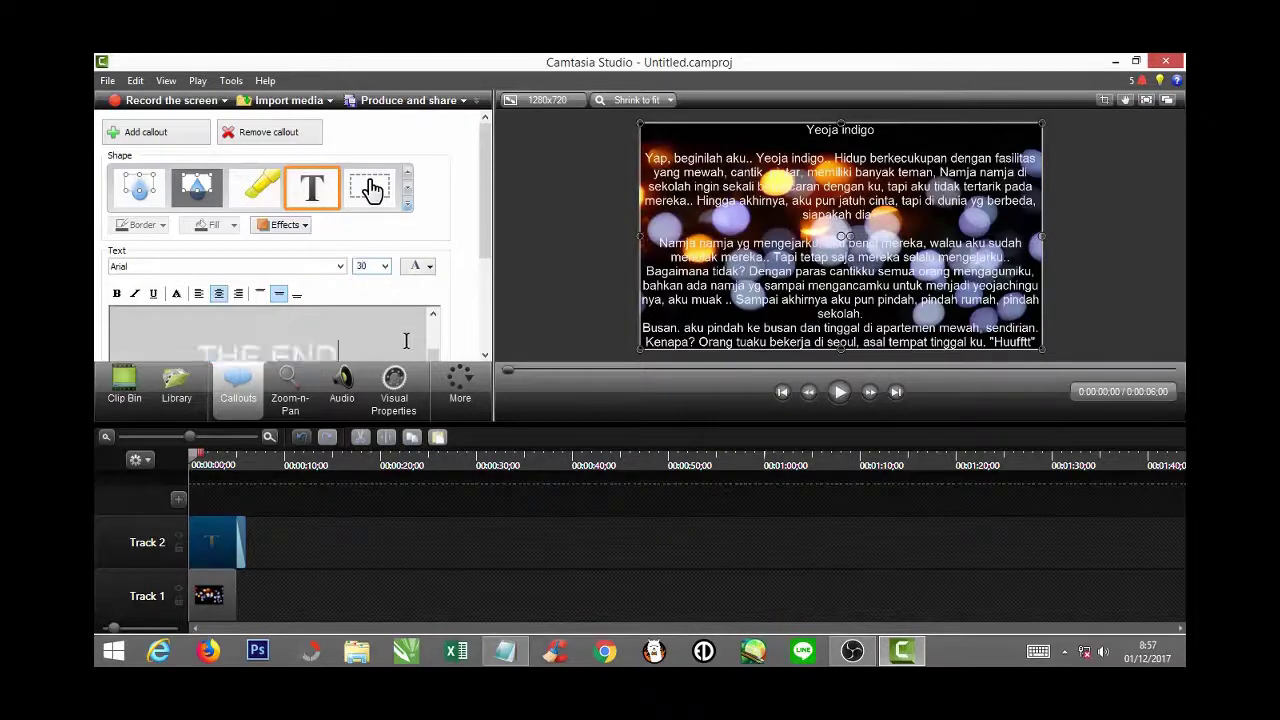
Step: Format the title line "Yeoja indigo" in the callout text as bold with font size 34
left_click_drag(433, 348, 438, 326)
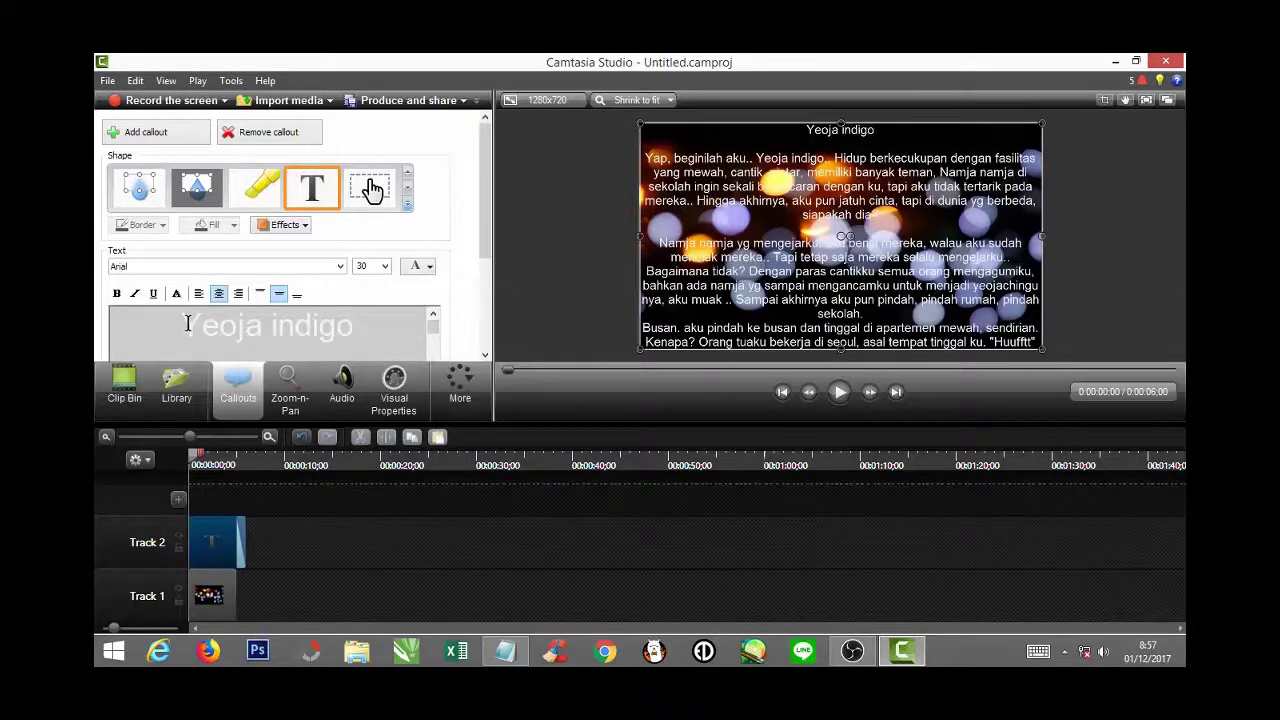
left_click_drag(185, 323, 362, 327)
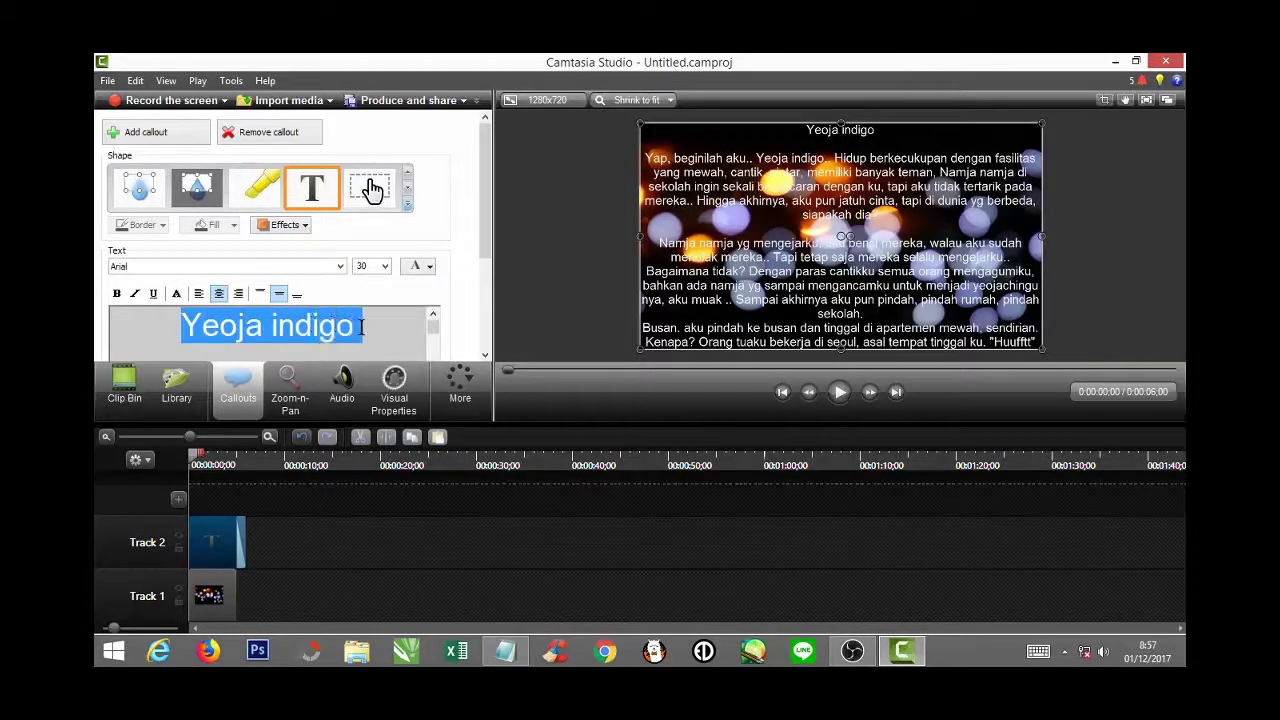
left_click(385, 266)
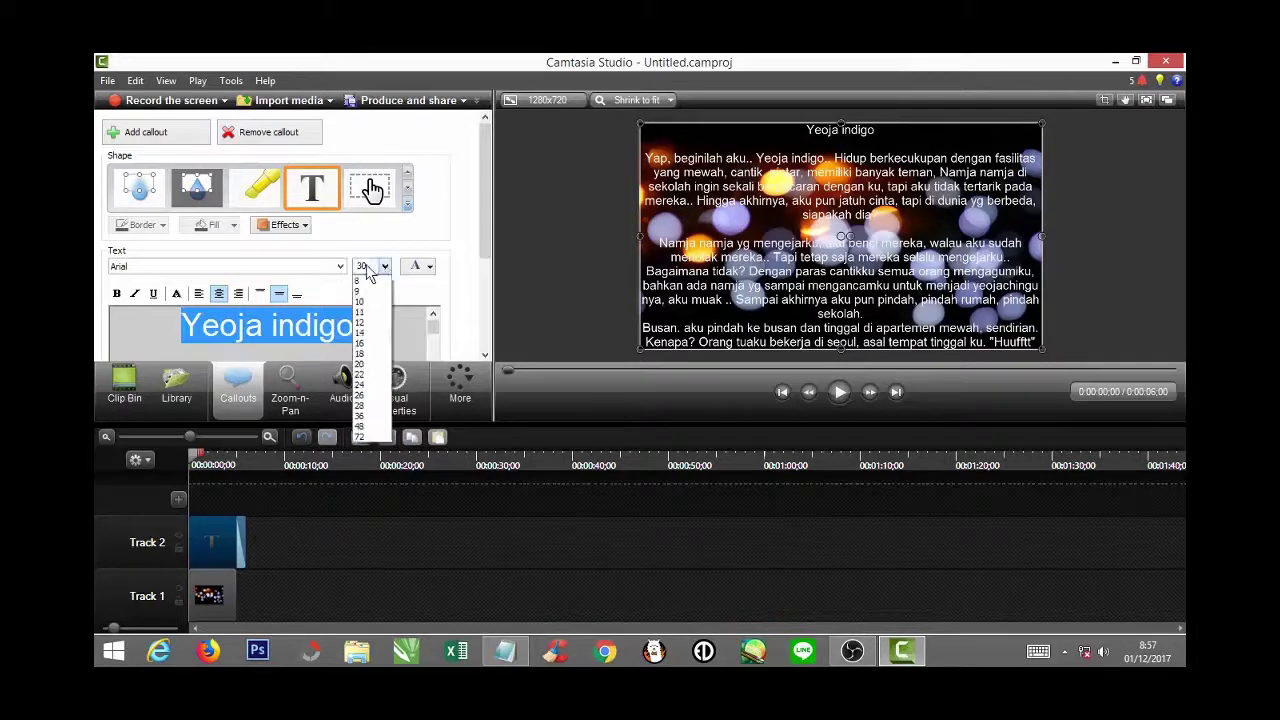
left_click(364, 265)
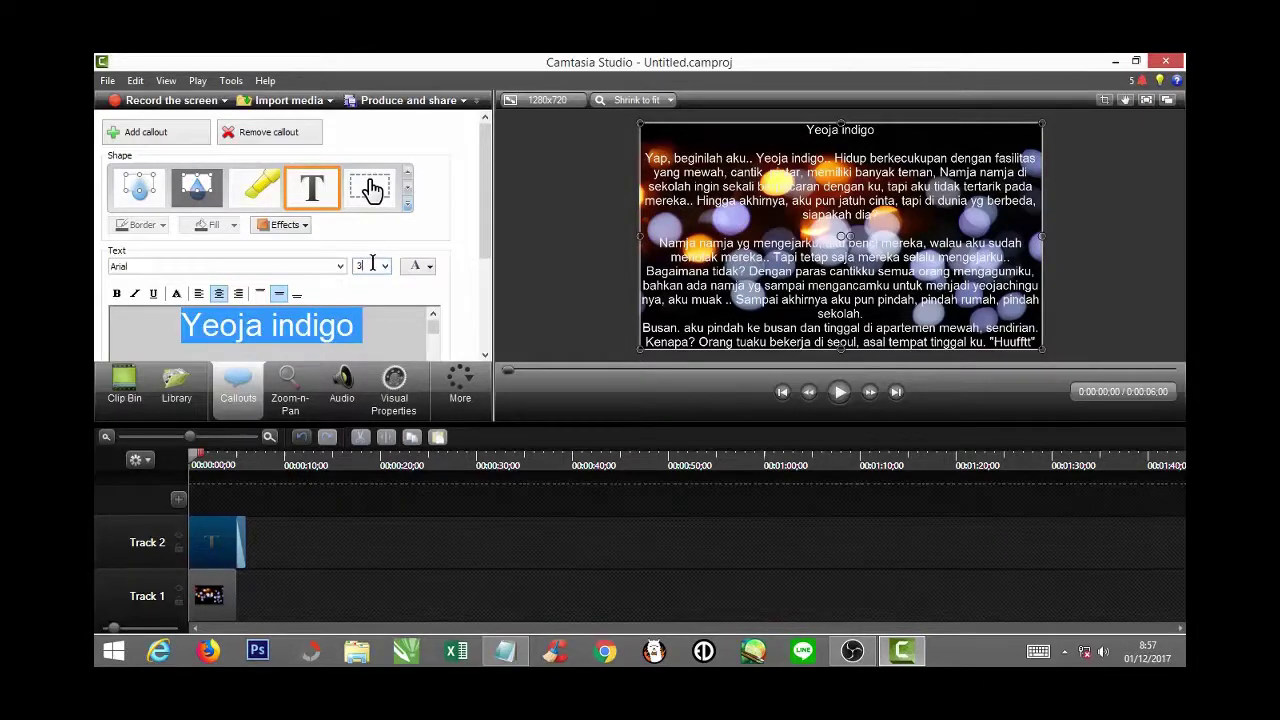
type("34")
key("Return")
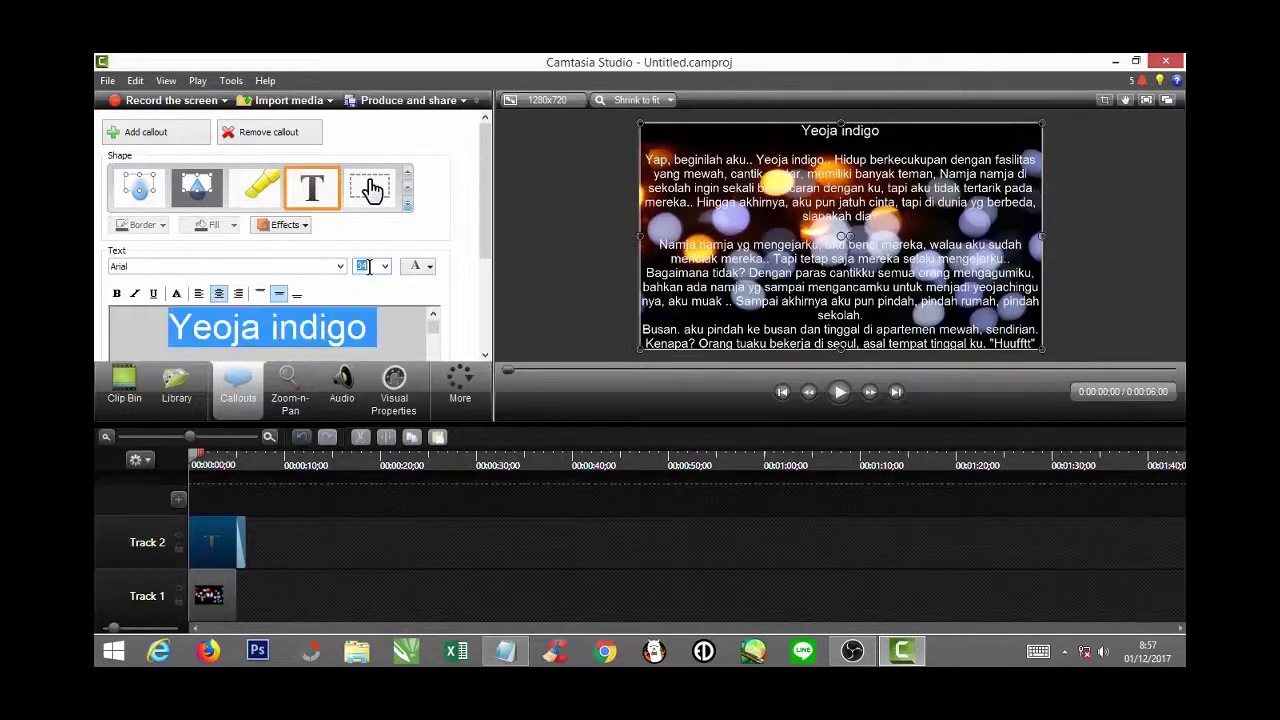
left_click(116, 293)
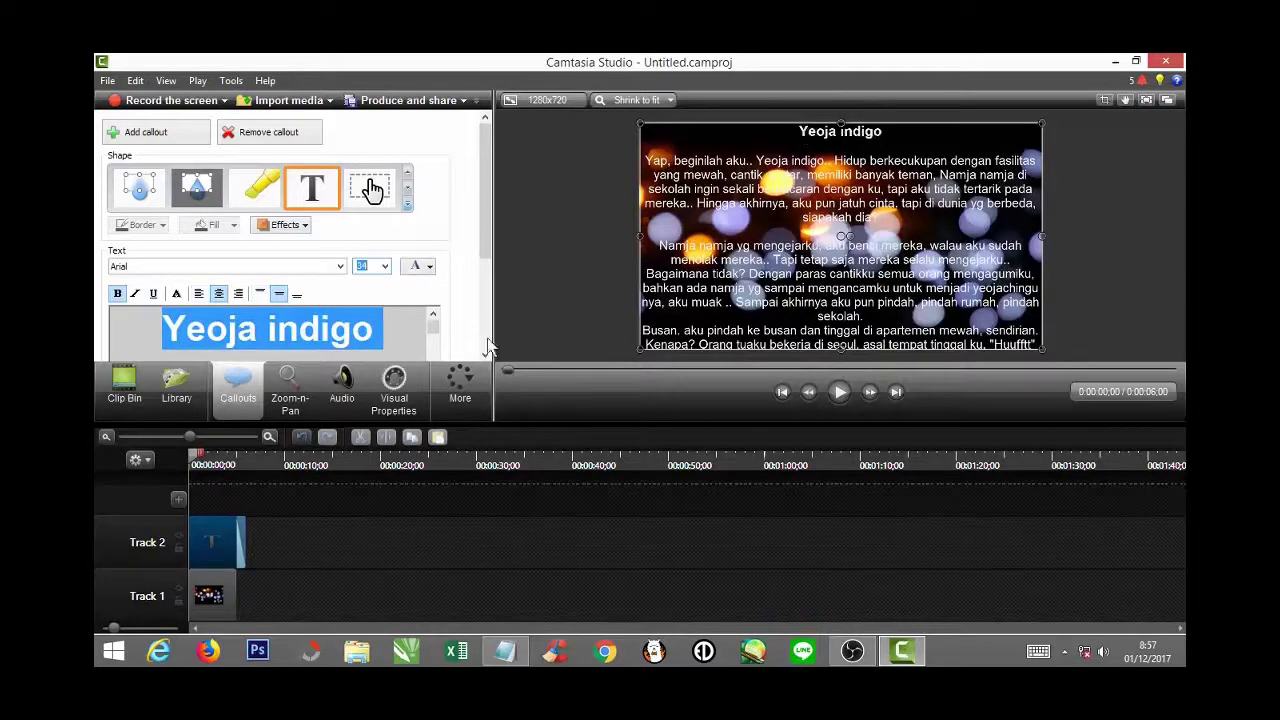
Step: Format the closing line "THE END" in the callout text as bold with font size 34
left_click_drag(433, 330, 433, 358)
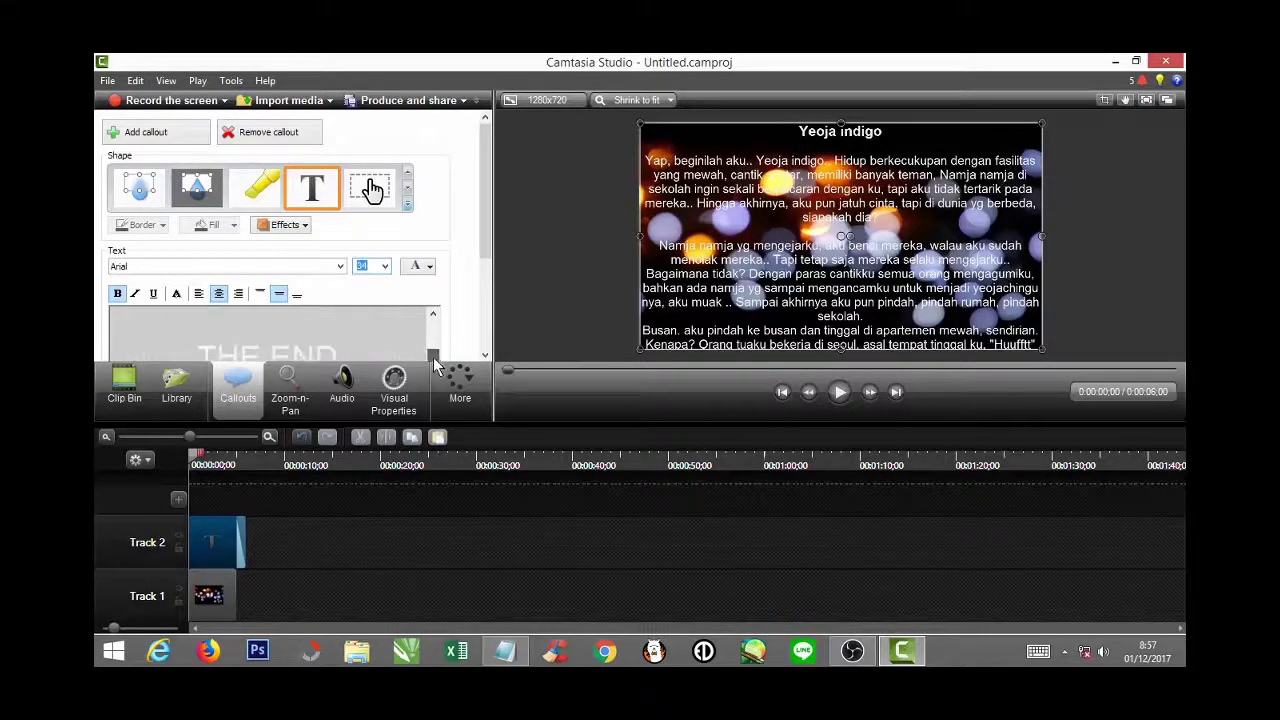
left_click_drag(486, 240, 484, 287)
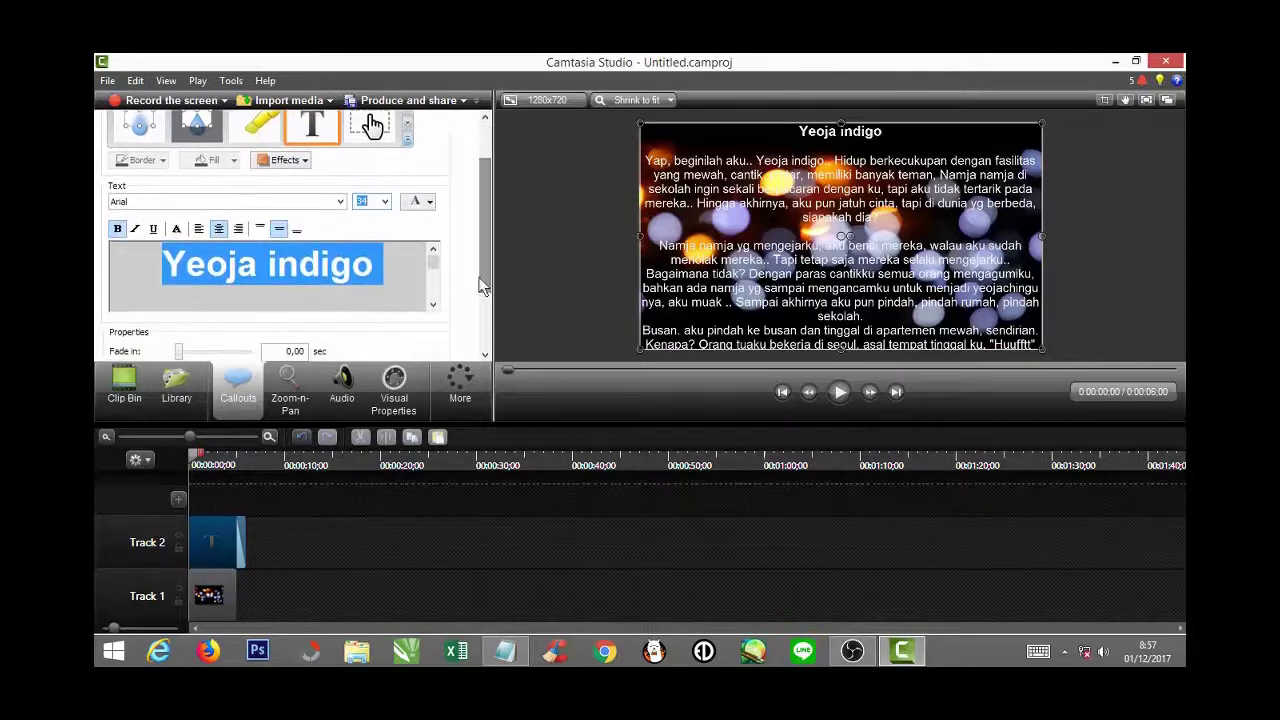
scroll(434, 275, "down", 5)
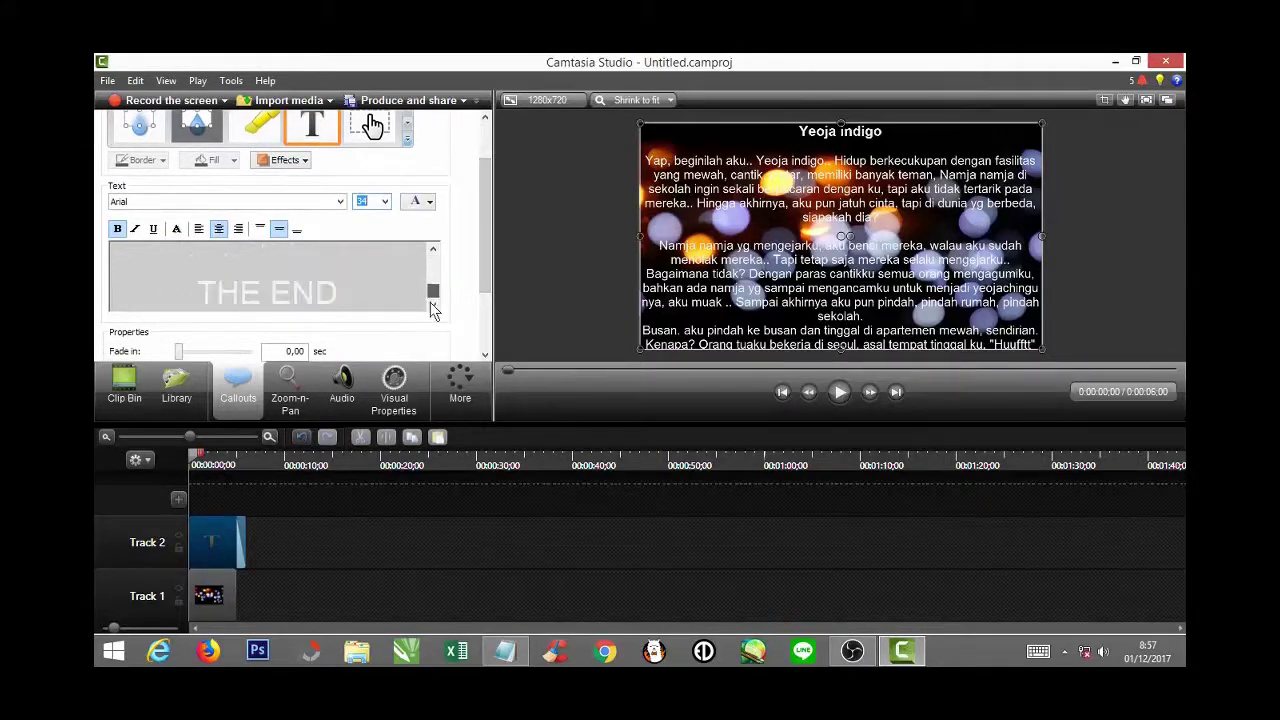
scroll(400, 285, "up", 5)
left_click(375, 298)
scroll(434, 268, "down", 5)
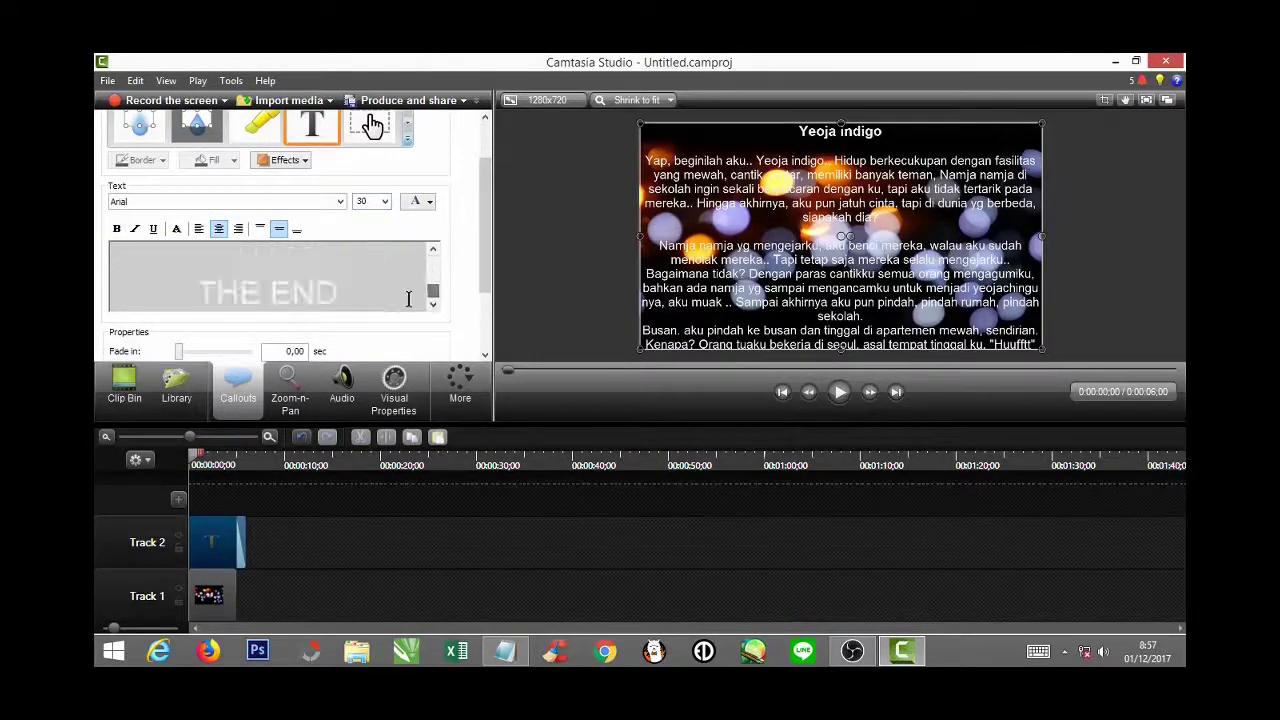
left_click_drag(198, 290, 308, 292)
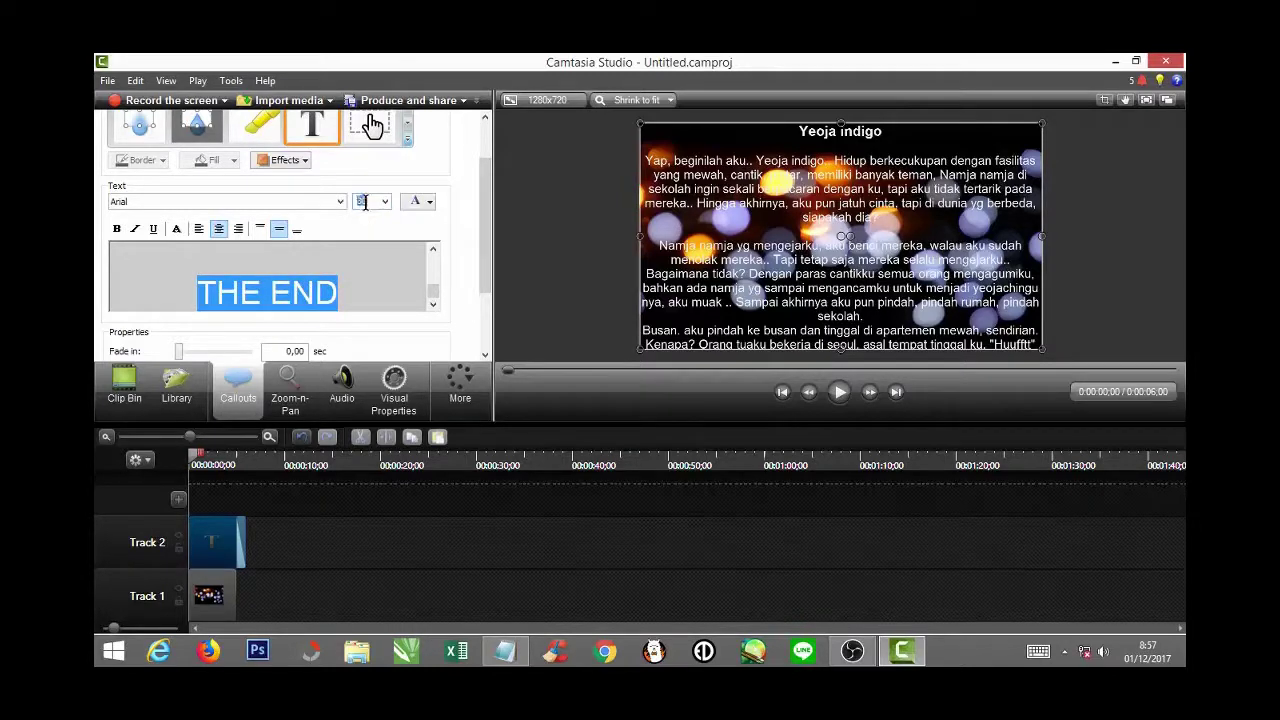
type("34")
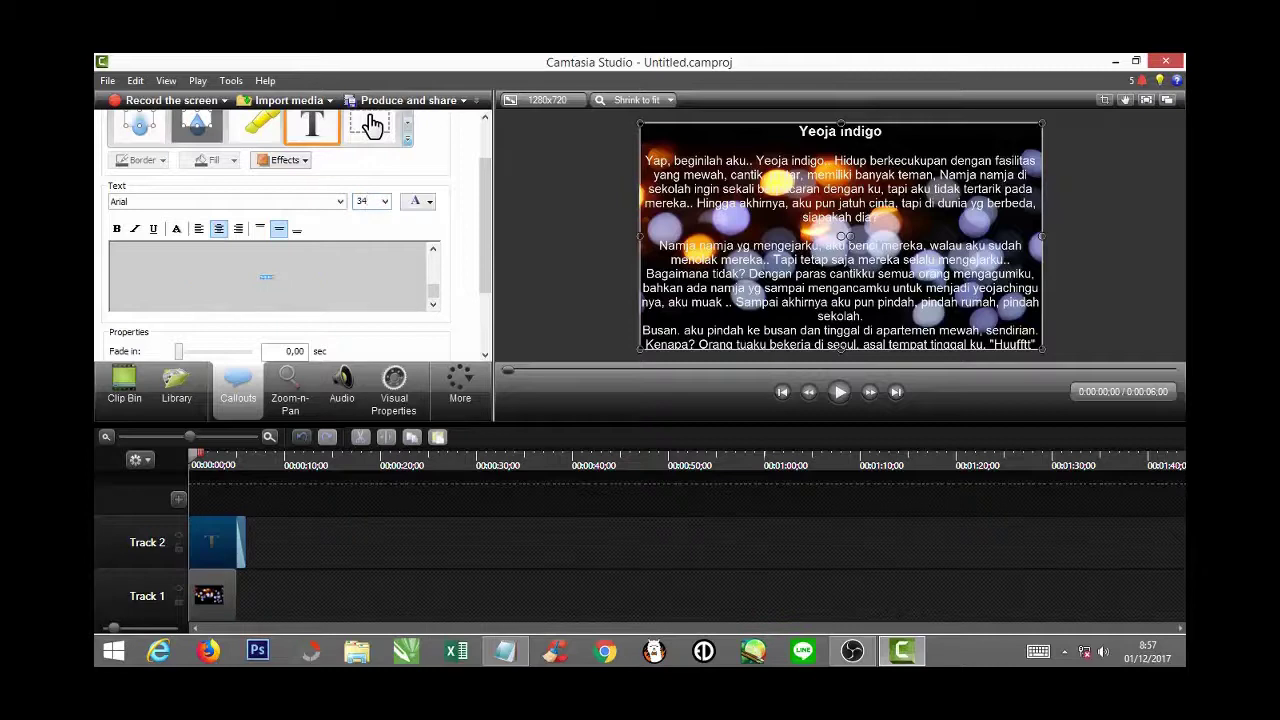
key("Return")
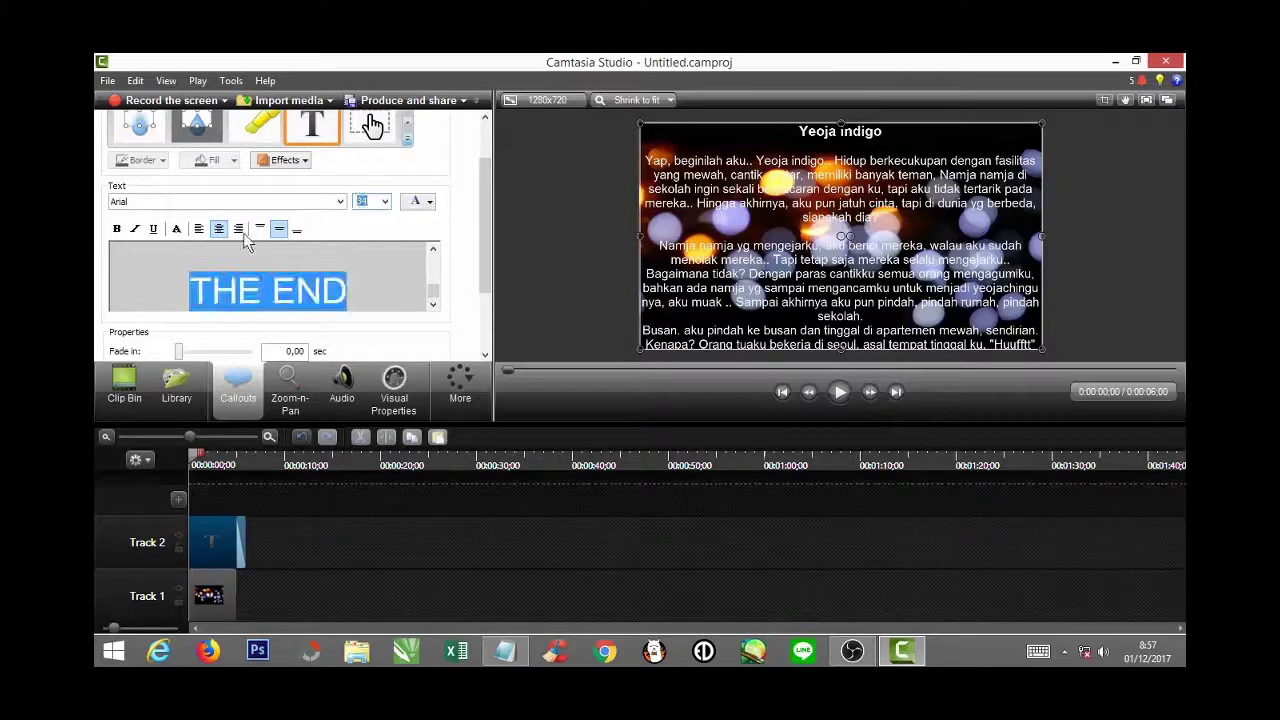
left_click(117, 229)
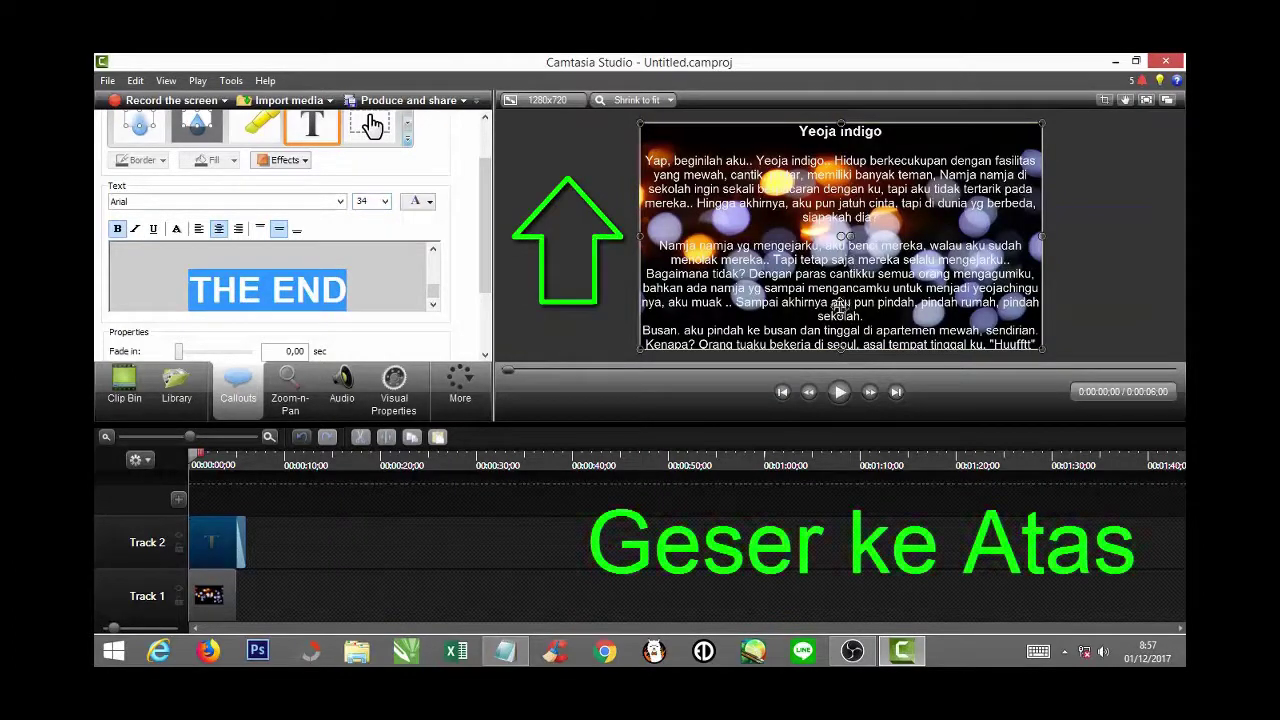
Step: Shift the text callout upward and extend its lower edge repeatedly until the whole story through "THE END" fits inside it
left_click_drag(840, 308, 852, 357)
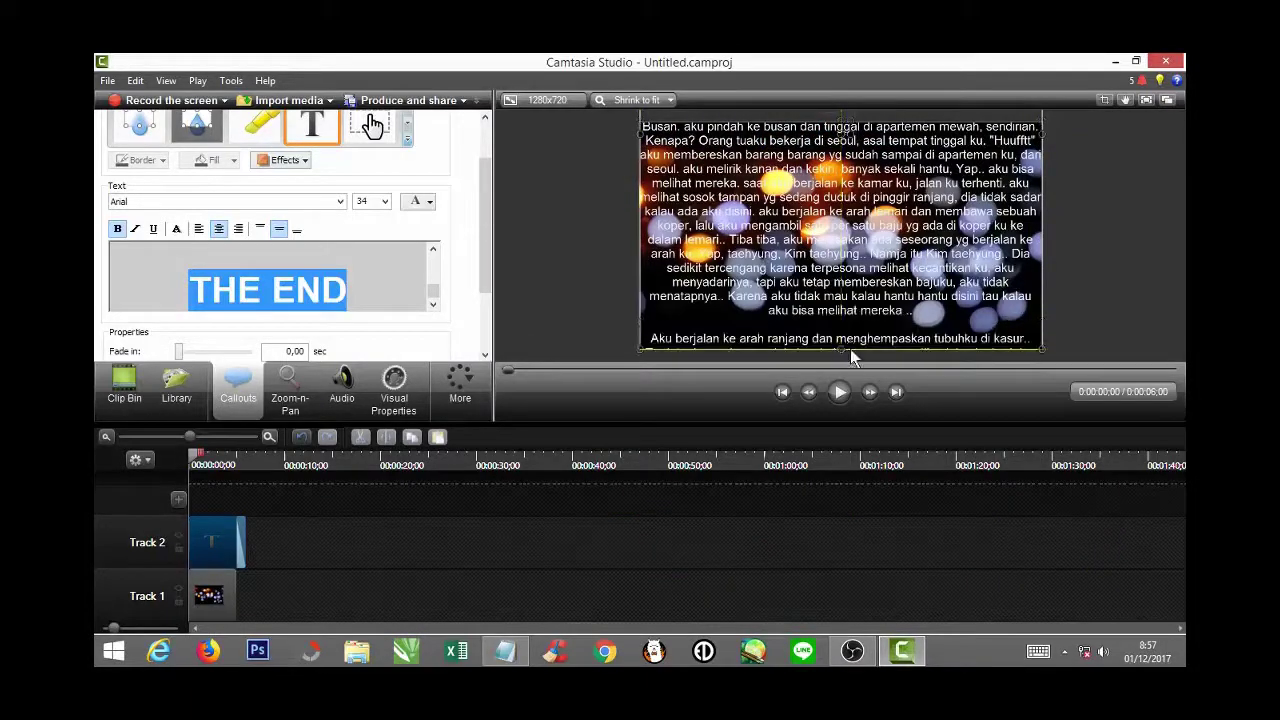
left_click_drag(846, 265, 843, 134)
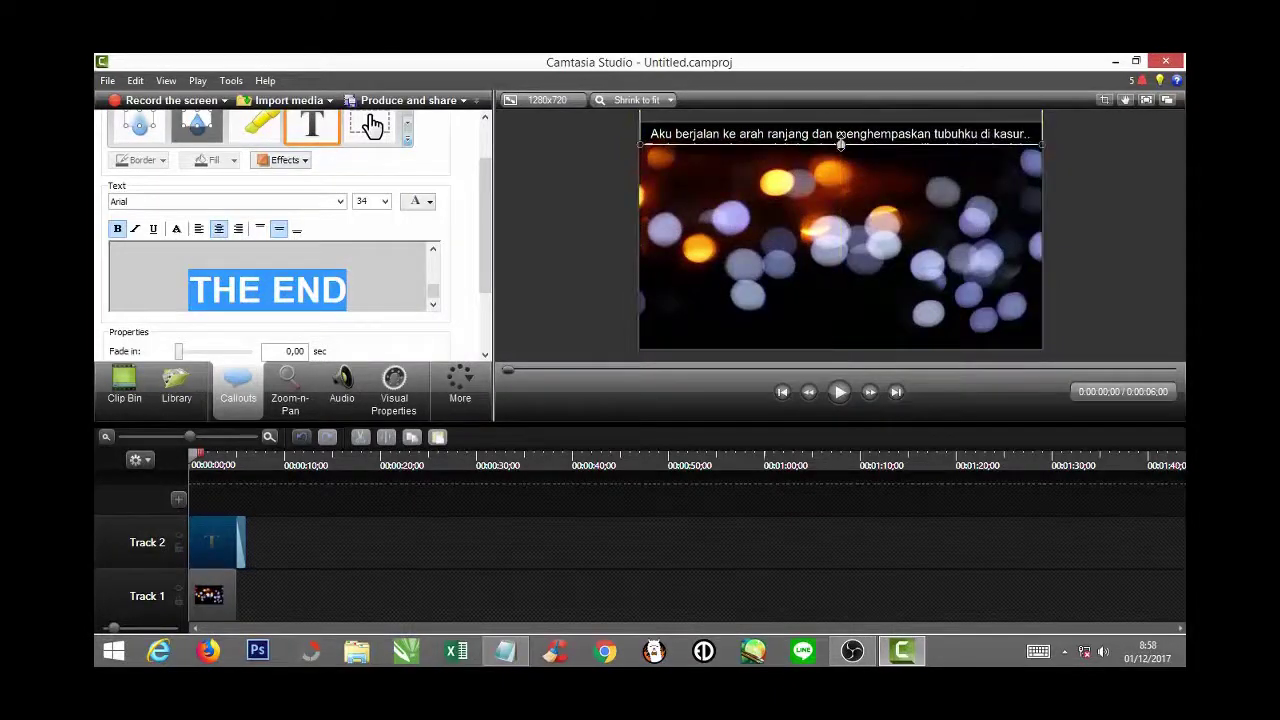
left_click_drag(845, 213, 841, 348)
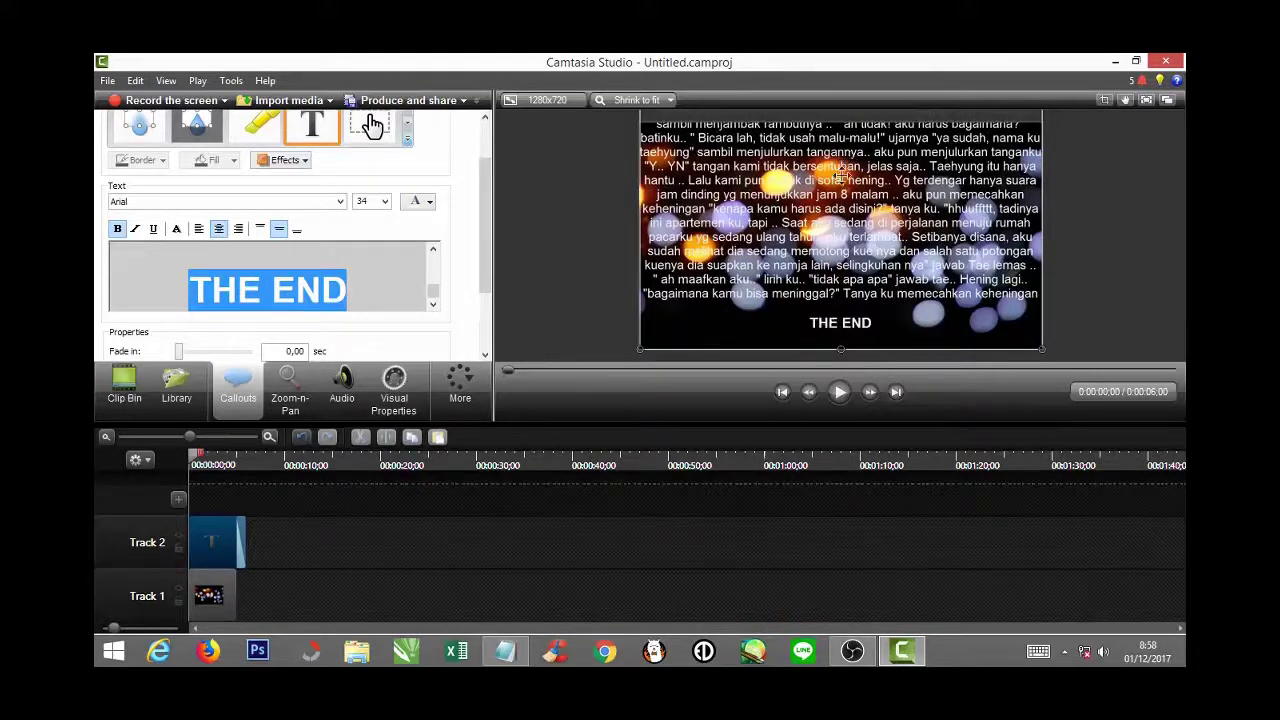
Step: Move the lengthened text callout straight down until it sits just below the canvas, at about Y -1712
left_click_drag(838, 226, 835, 297)
left_click_drag(841, 163, 843, 202)
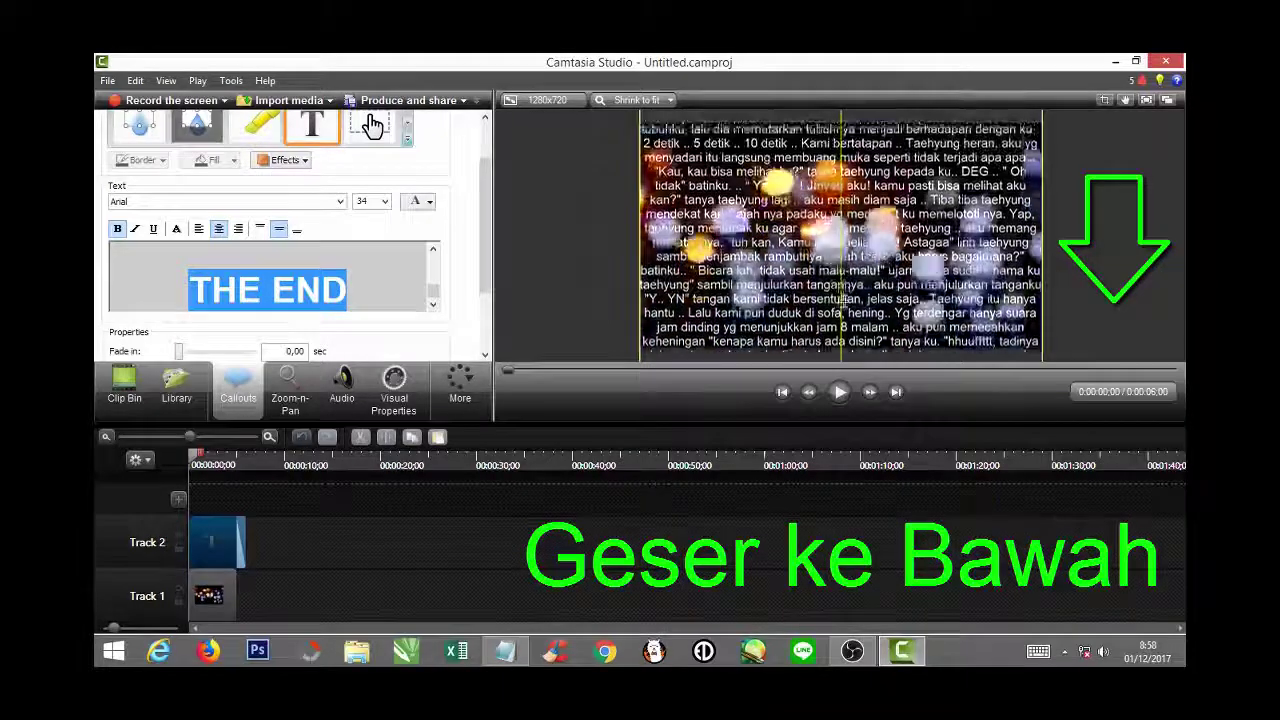
left_click_drag(843, 303, 841, 318)
key("Down")
key("Down")
key("Down")
key("Down")
key("Down")
key("Down")
key("Down")
key("Down")
key("Down")
key("Down")
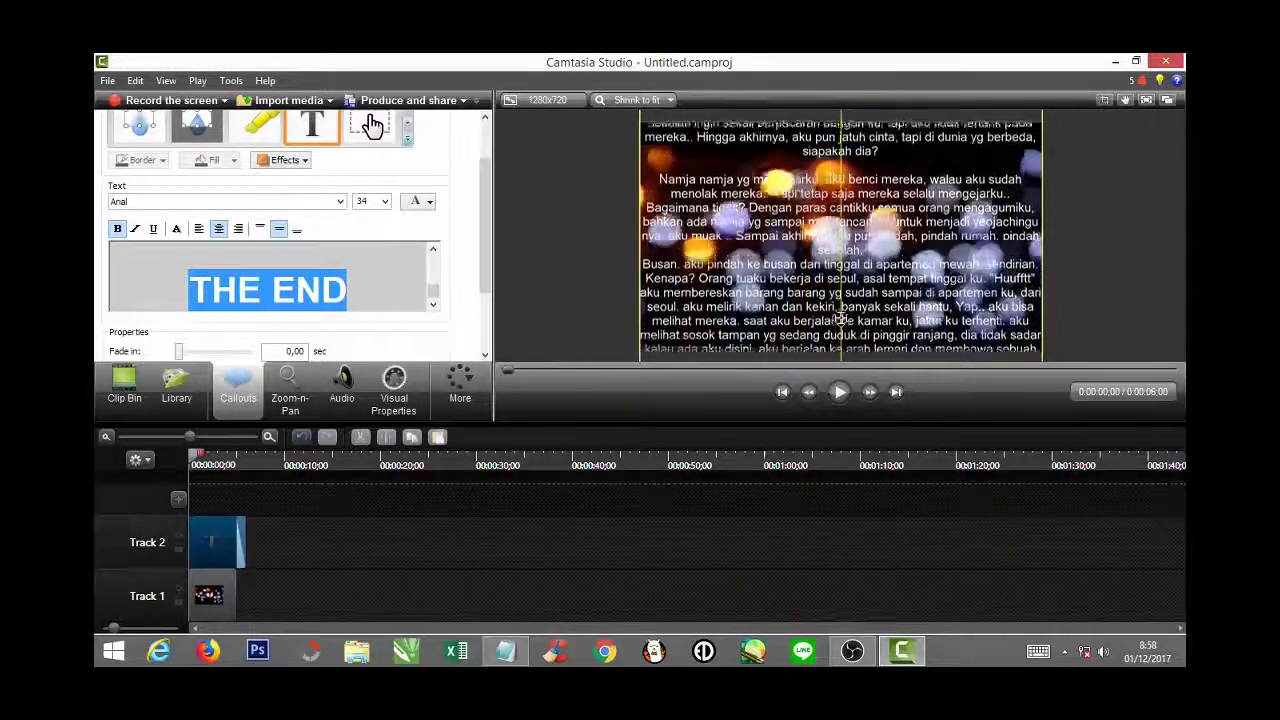
key("Down")
key("Down")
key("Down")
key("Down")
key("Down")
key("Down")
key("Down")
key("Down")
key("Down")
key("Down")
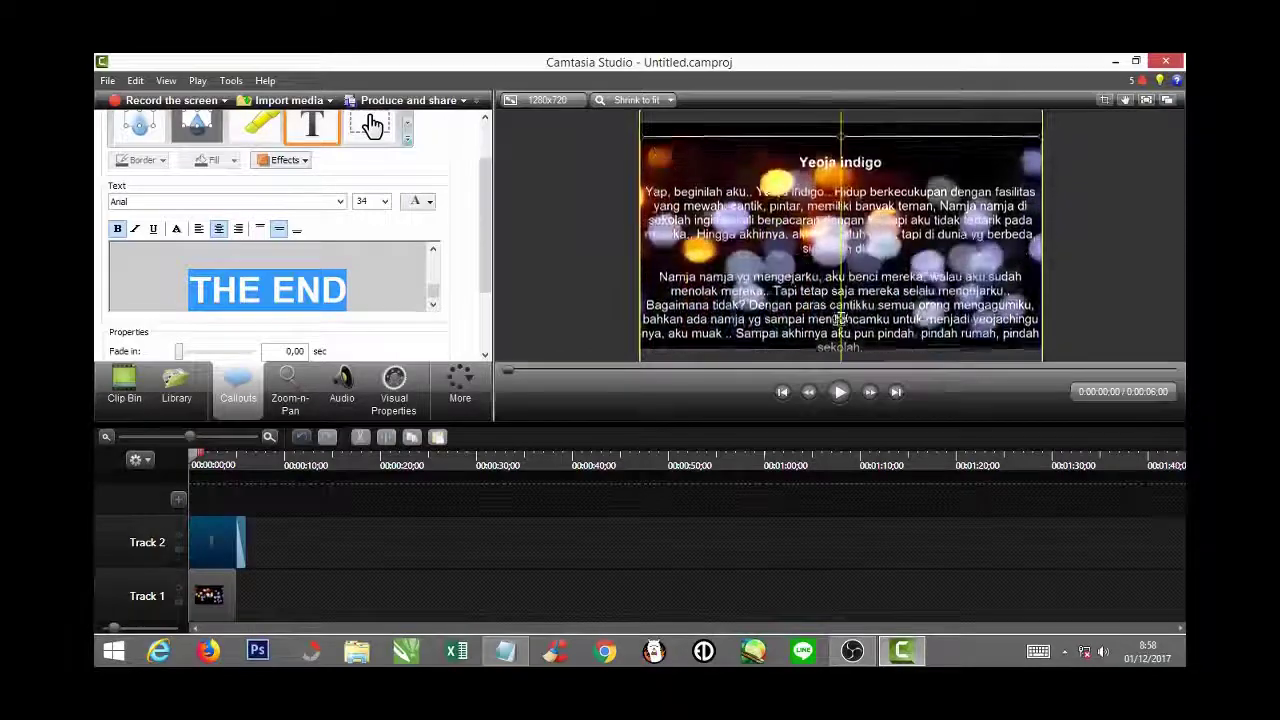
key("Down")
key("Down")
key("Down")
key("Down")
key("Down")
key("Down")
key("Down")
key("Down")
key("Down")
key("Down")
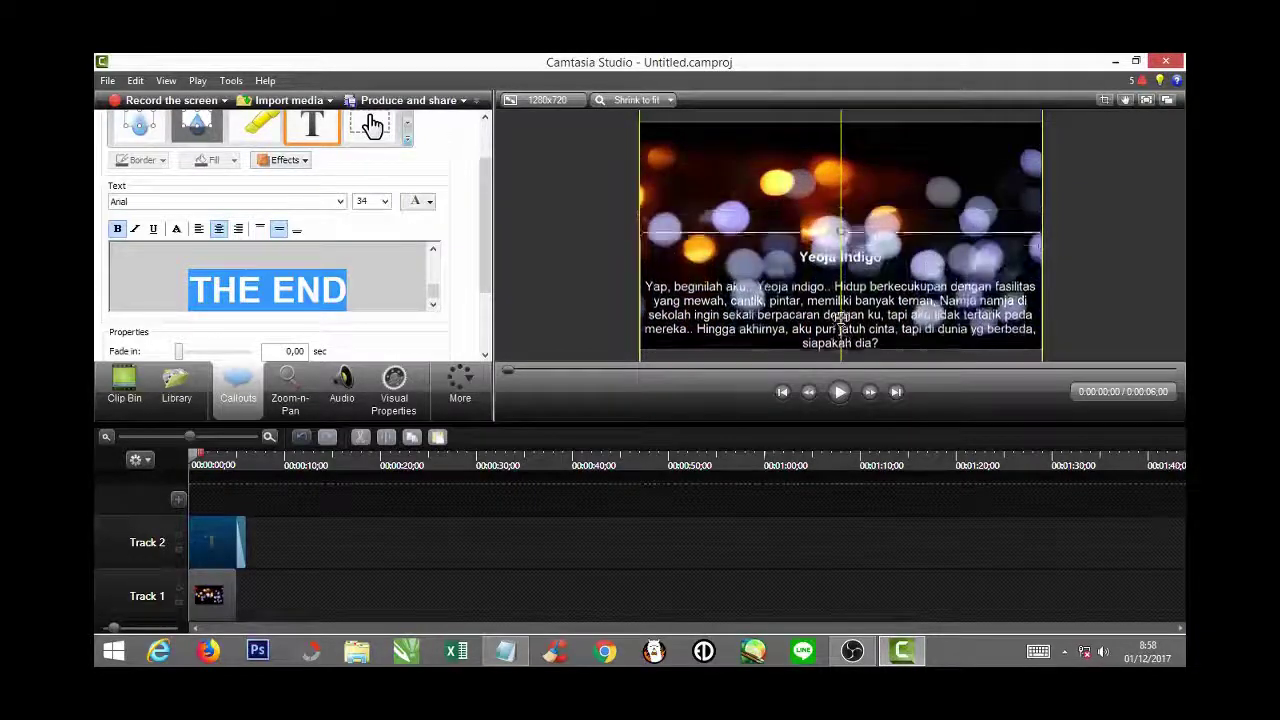
key("Down")
key("Down")
key("Down")
key("Down")
key("Down")
key("Down")
key("Down")
key("Down")
key("Down")
key("Down")
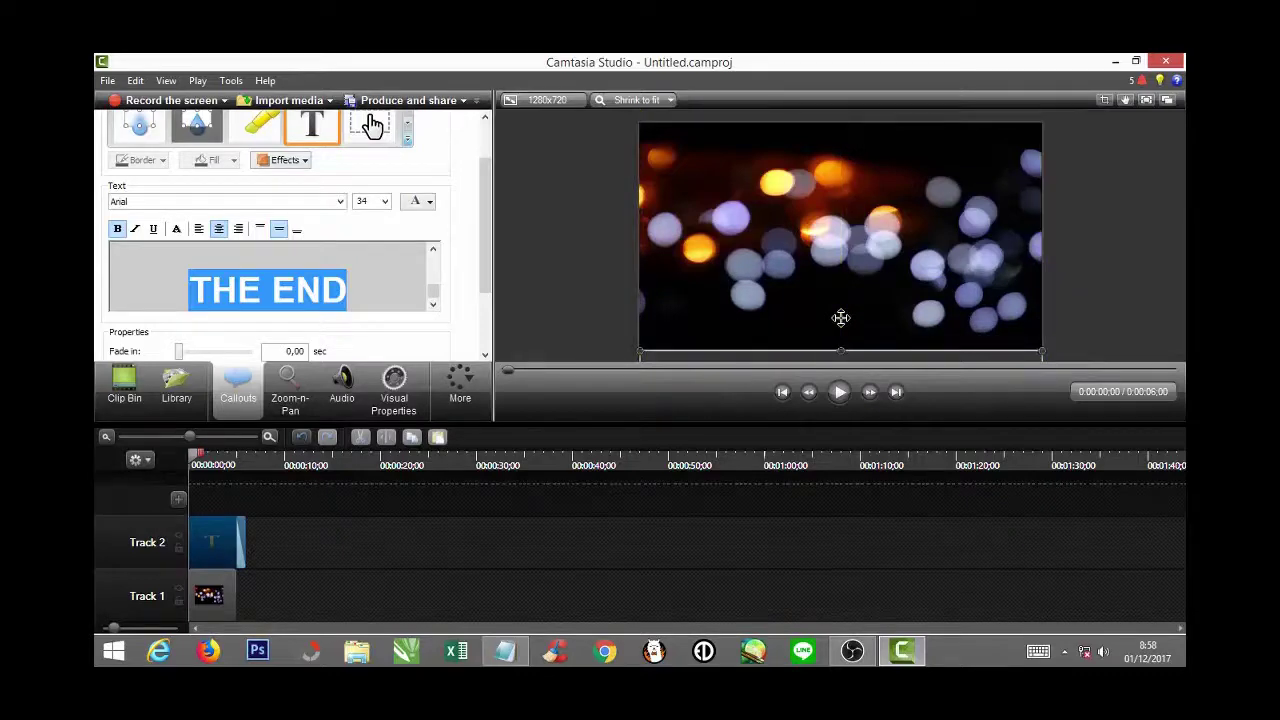
Step: Add an animation to the text callout and move the callout straight up until it sits just above the canvas, at Y 1717
left_click(393, 403)
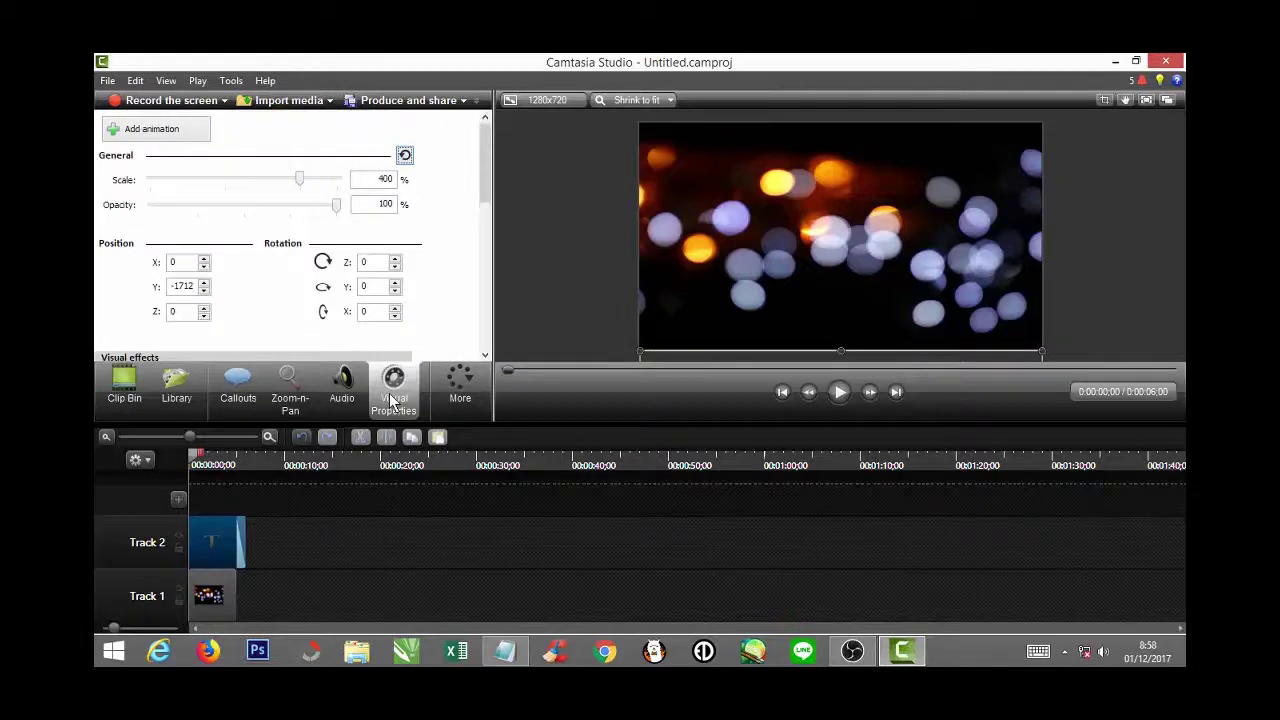
left_click(163, 137)
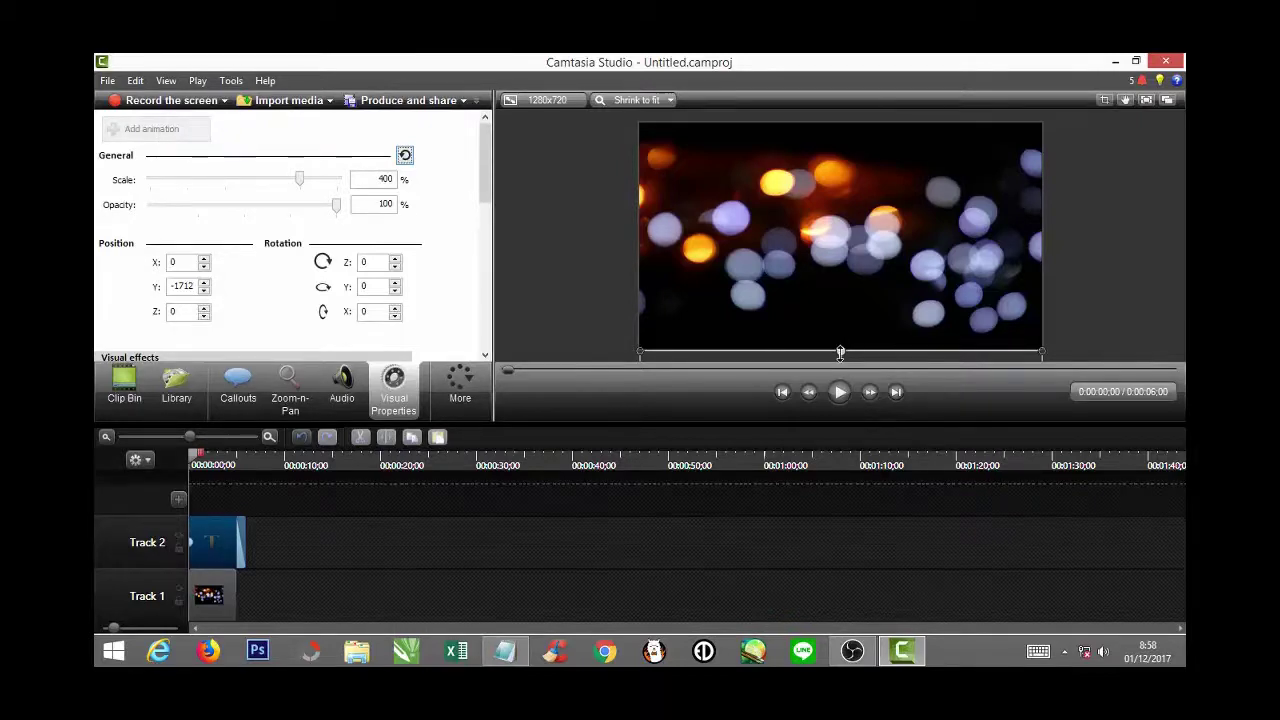
left_click_drag(840, 352, 841, 352)
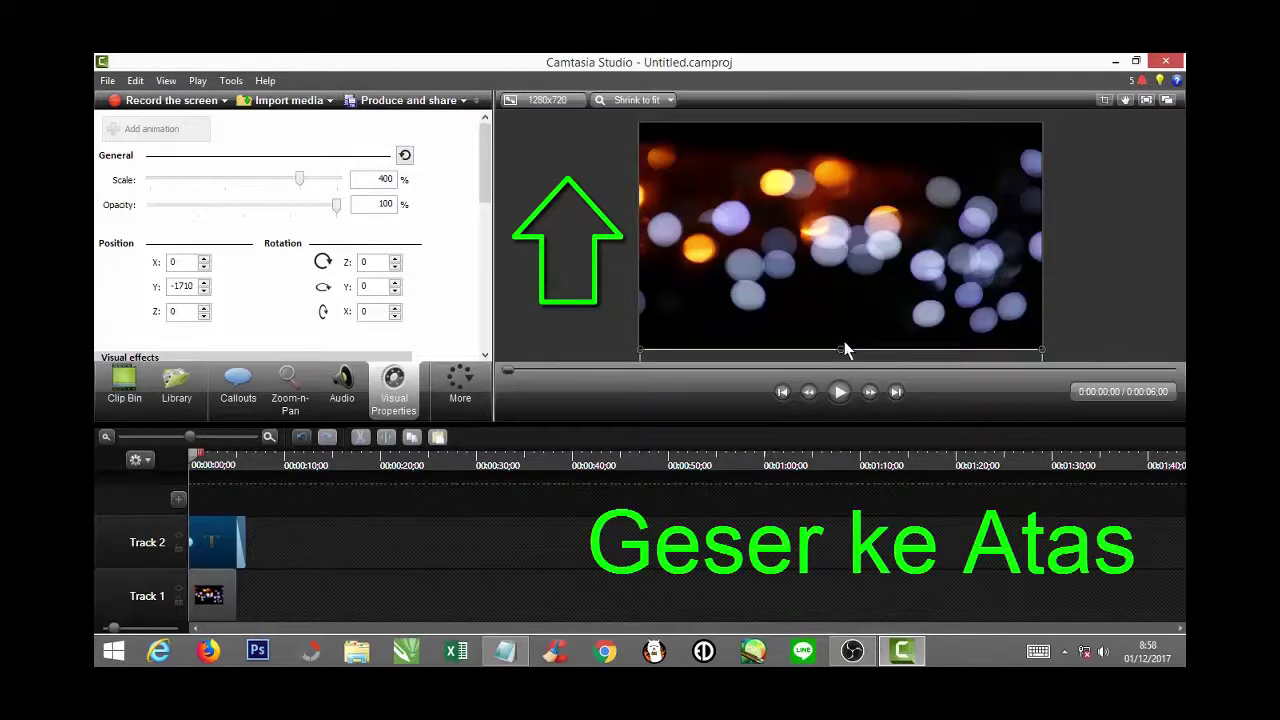
left_click(835, 262)
left_click_drag(835, 262, 838, 208)
key("Up")
key("Up")
key("Up")
key("Up")
key("Up")
key("Up")
key("Up")
key("Up")
key("Up")
key("Up")
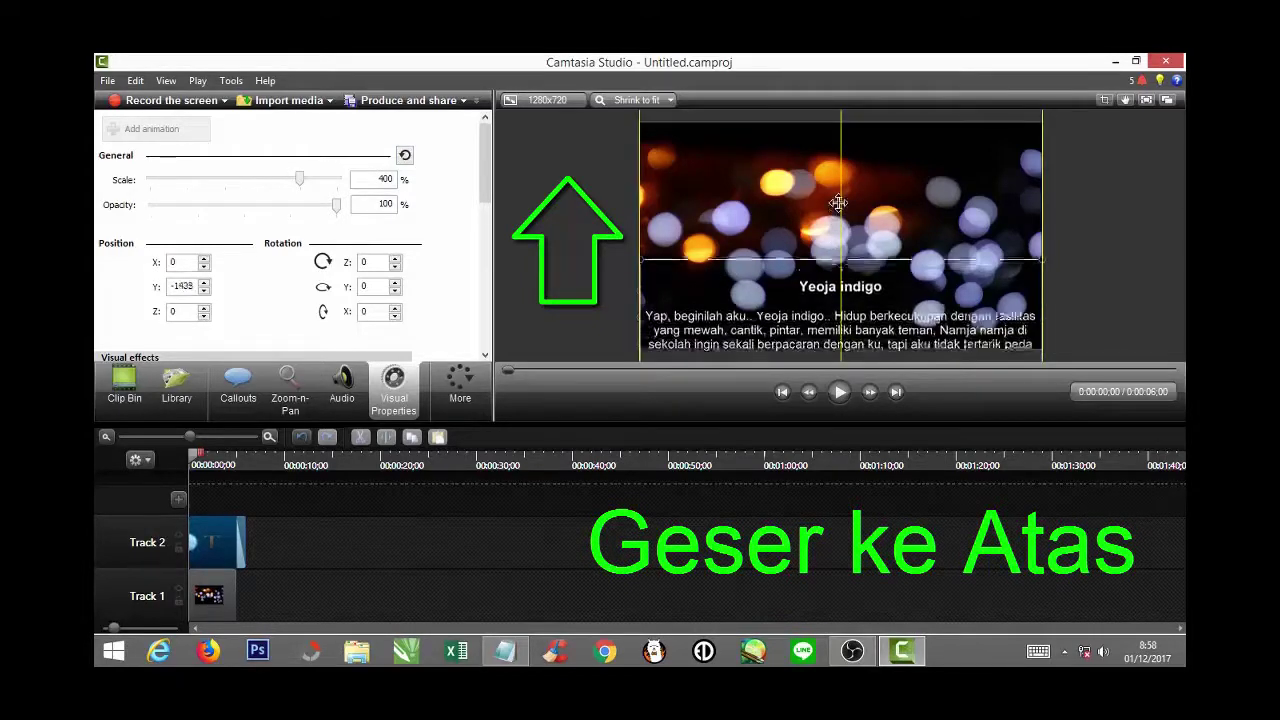
key("Up")
key("Up")
key("Up")
key("Up")
key("Up")
key("Up")
key("Up")
key("Up")
key("Up")
key("Up")
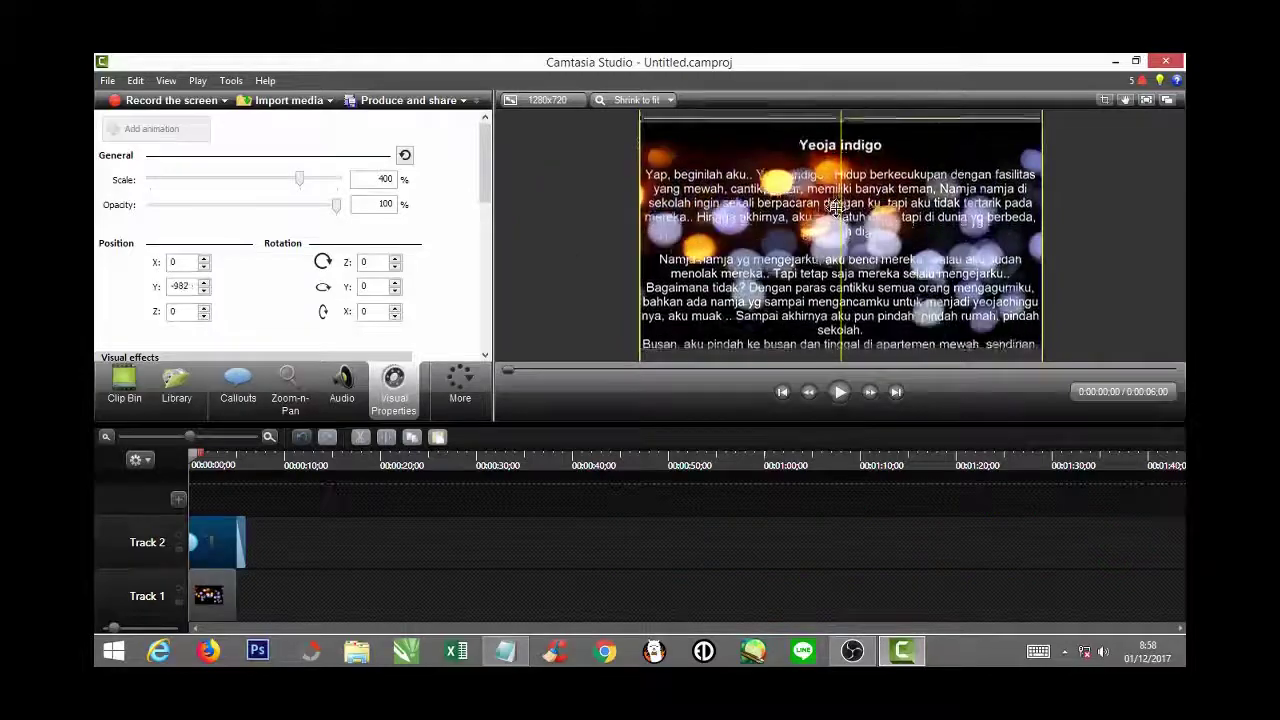
key("Up")
key("Up")
key("Up")
key("Up")
key("Up")
key("Up")
key("Up")
key("Up")
key("Up")
key("Up")
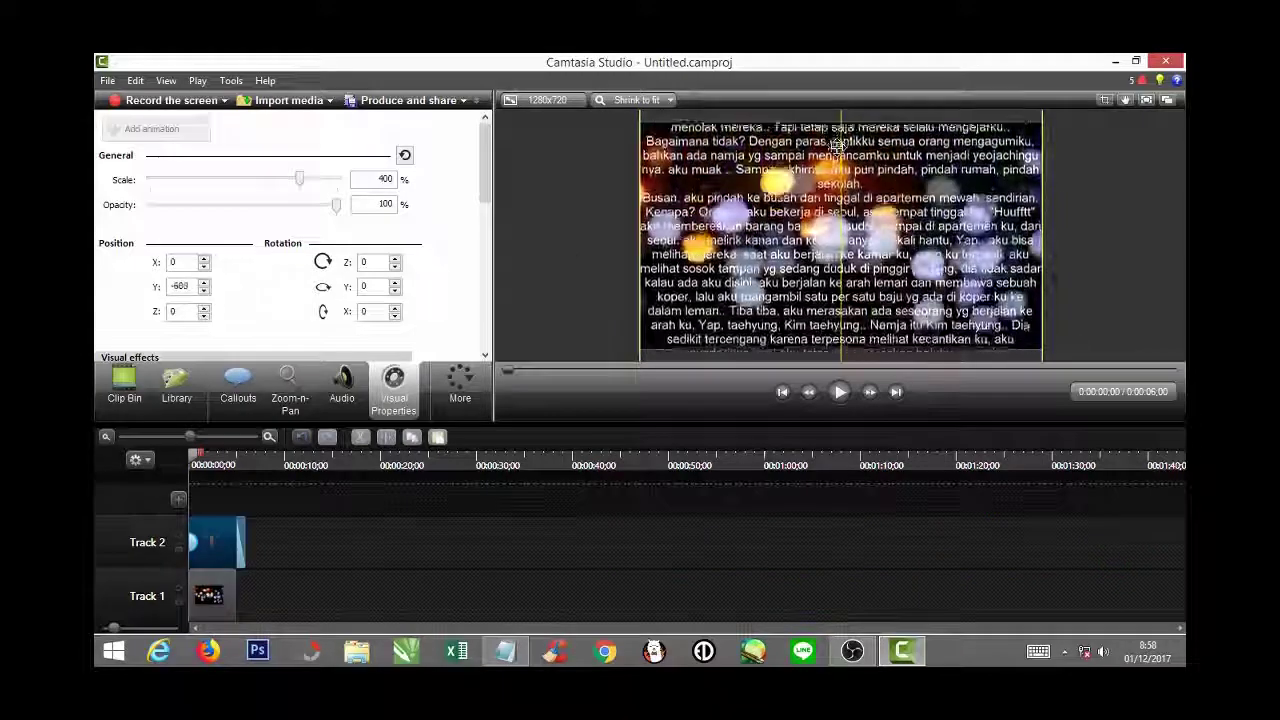
key("Up")
key("Up")
key("Up")
key("Up")
key("Up")
key("Up")
key("Up")
key("Up")
key("Up")
key("Up")
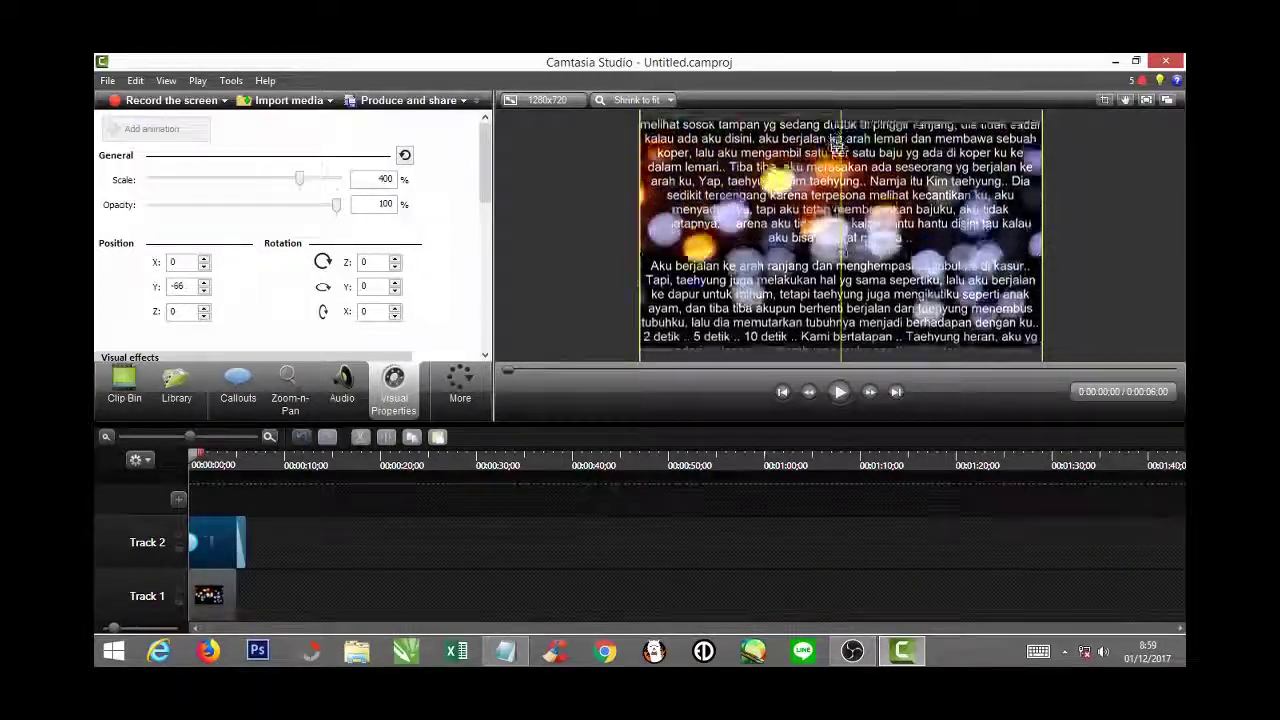
key("Up")
key("Up")
key("Up")
key("Up")
key("Up")
key("Up")
key("Up")
key("Up")
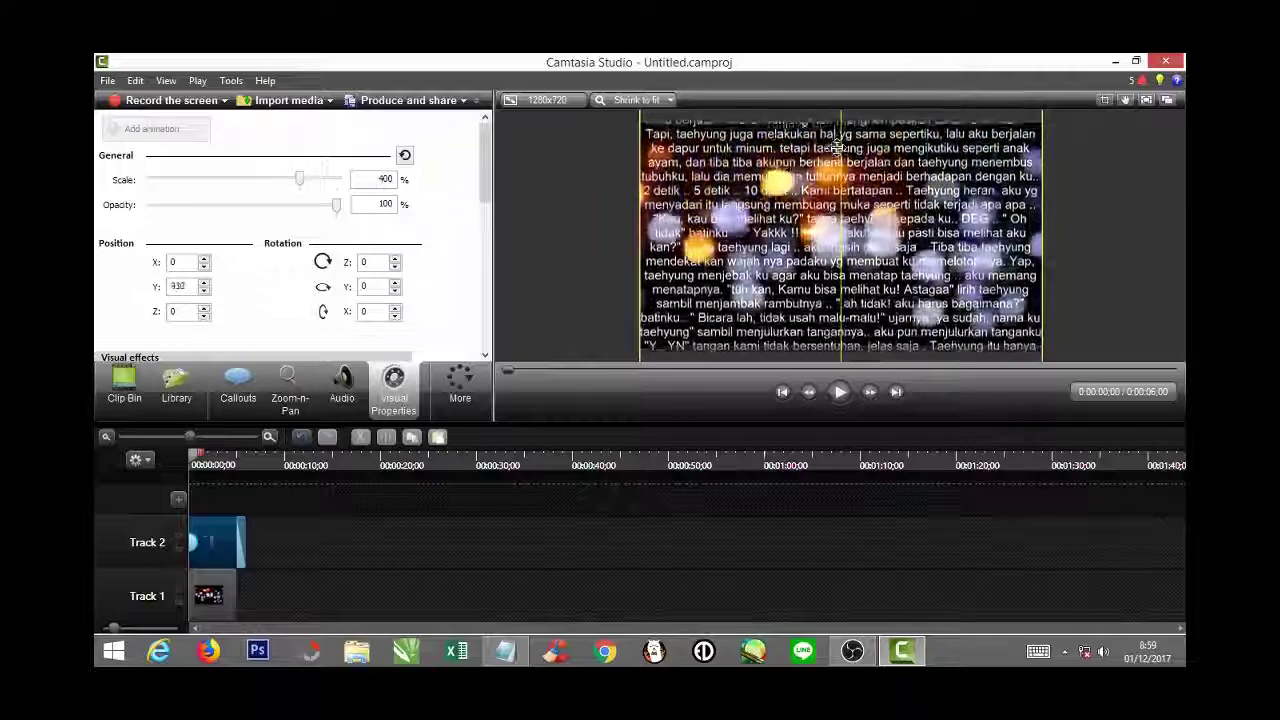
key("Up")
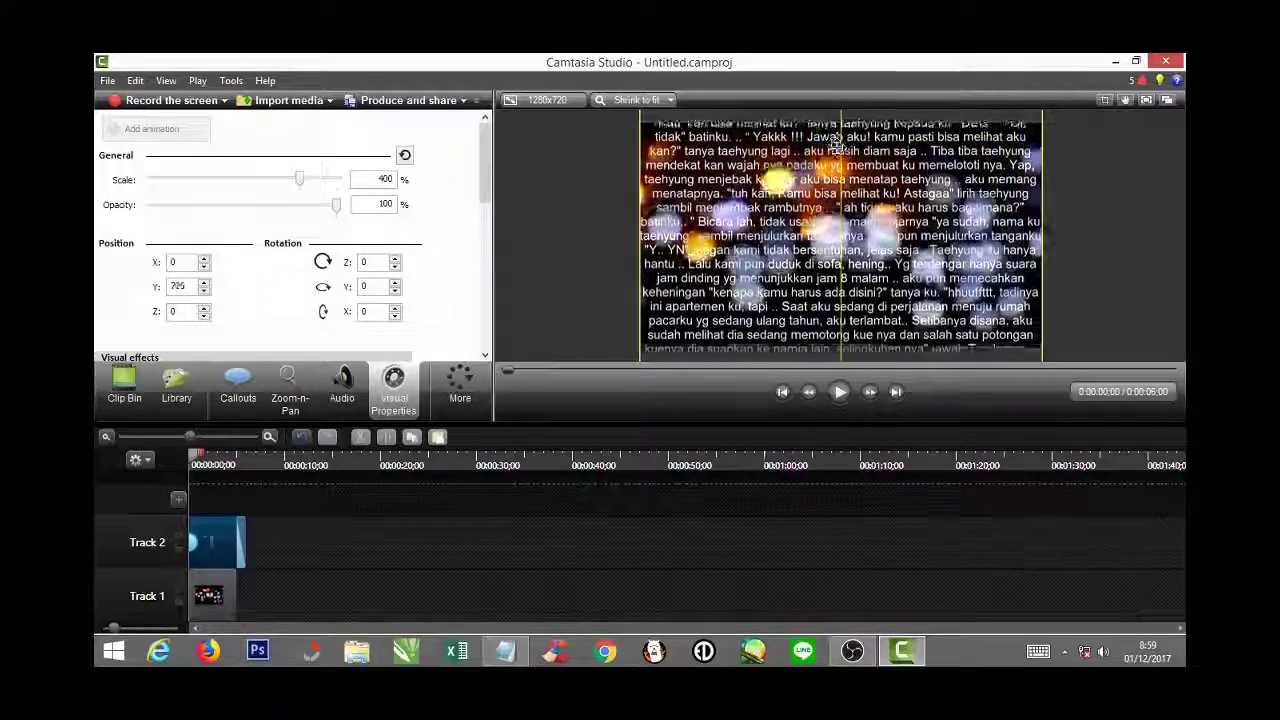
key("Up")
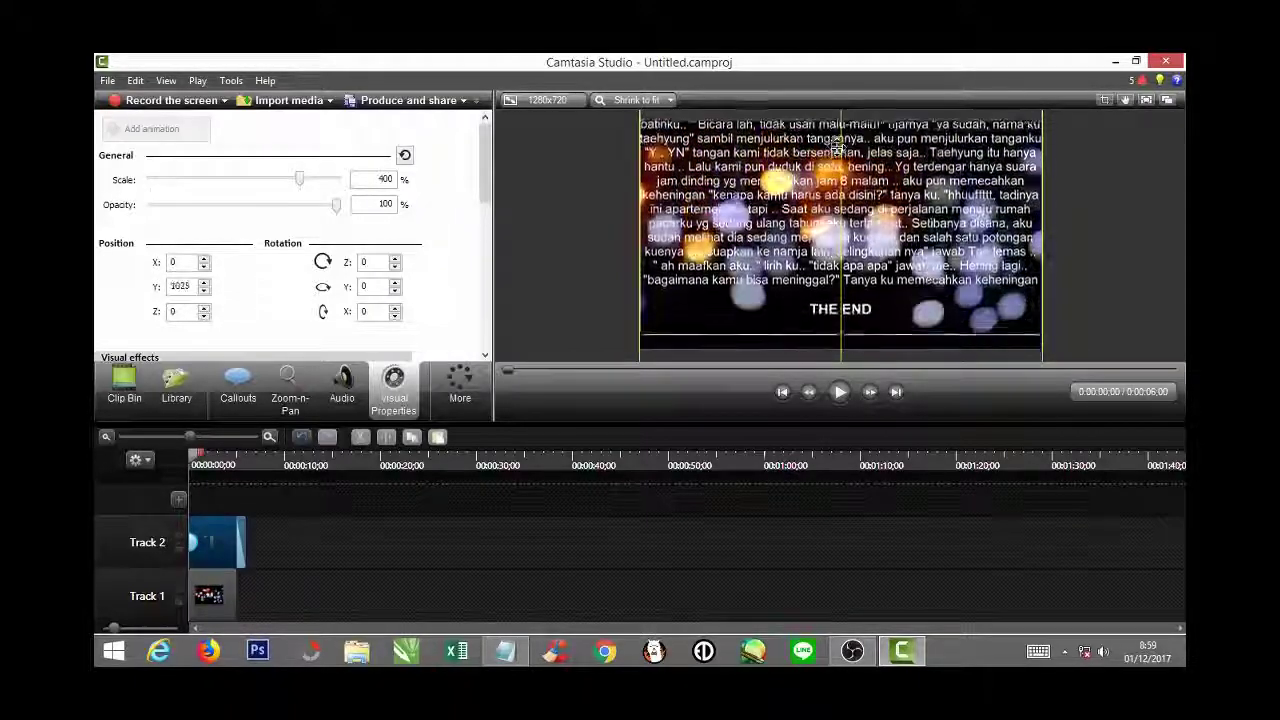
key("Up")
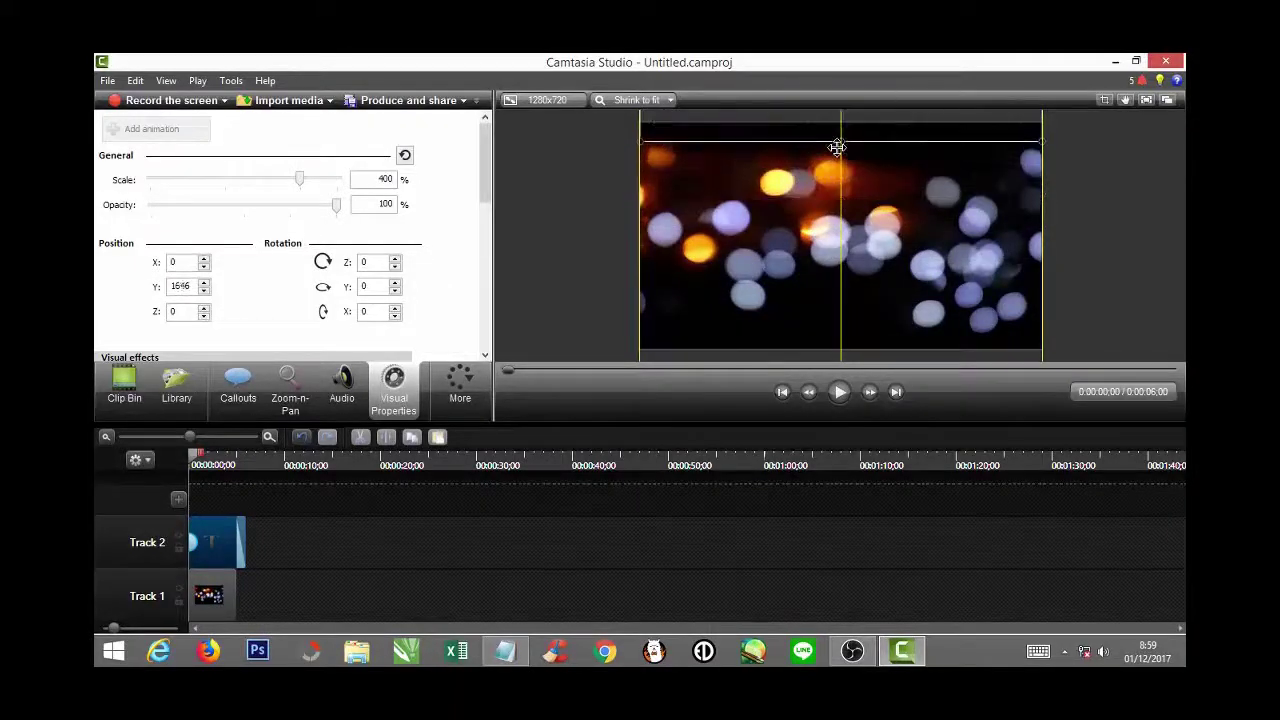
key("Up")
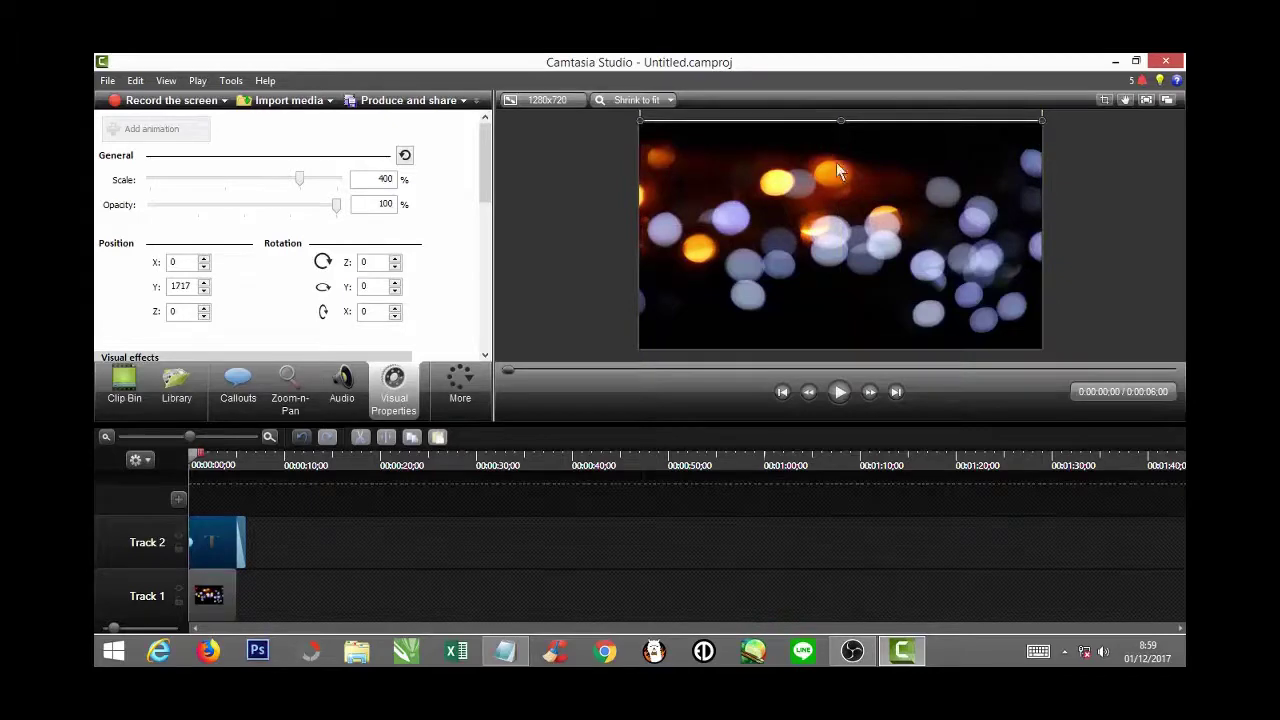
Step: Extend both the background image on Track 1 and the text callout on Track 2 to about 59 seconds
left_click(229, 603)
left_click_drag(233, 600, 757, 595)
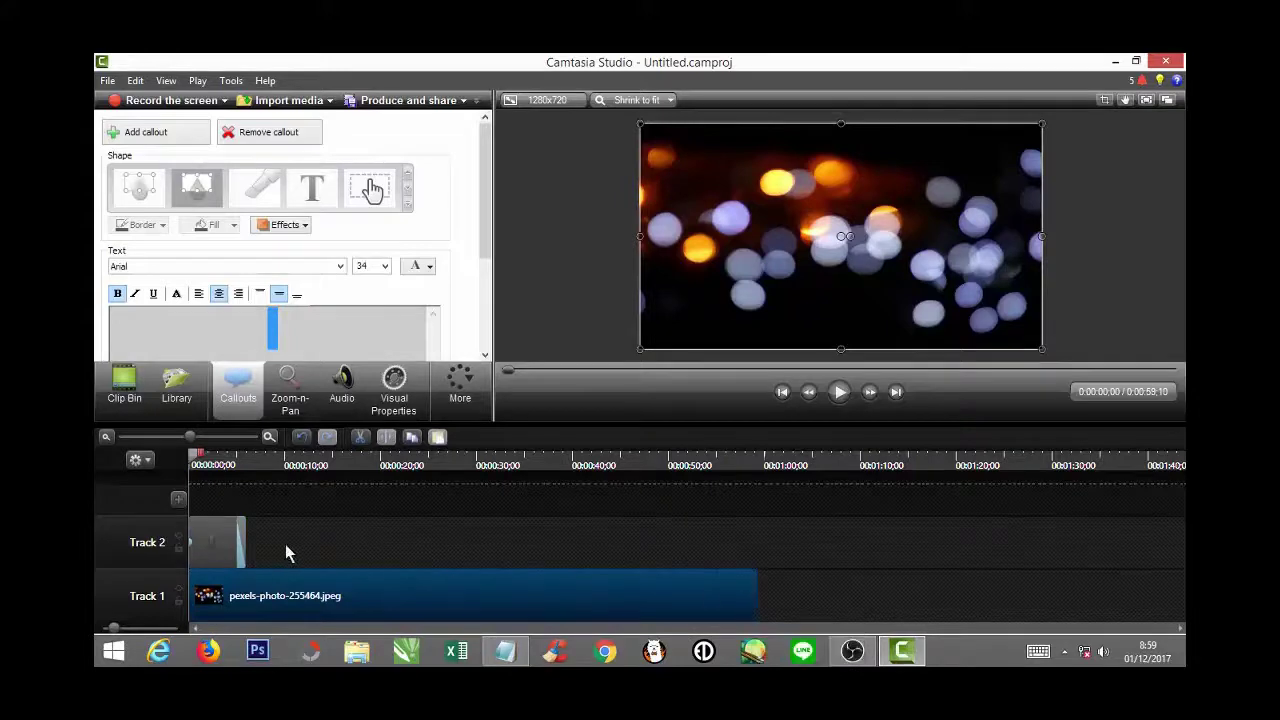
left_click(226, 549)
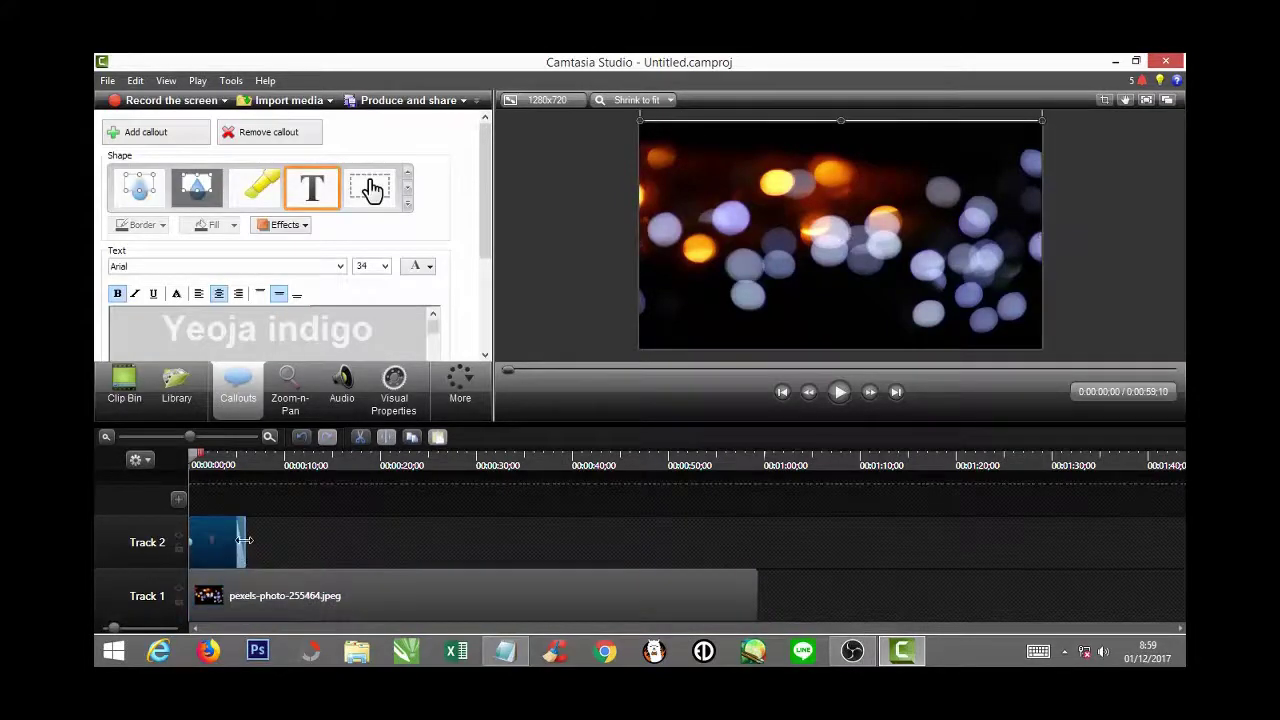
left_click_drag(244, 540, 748, 540)
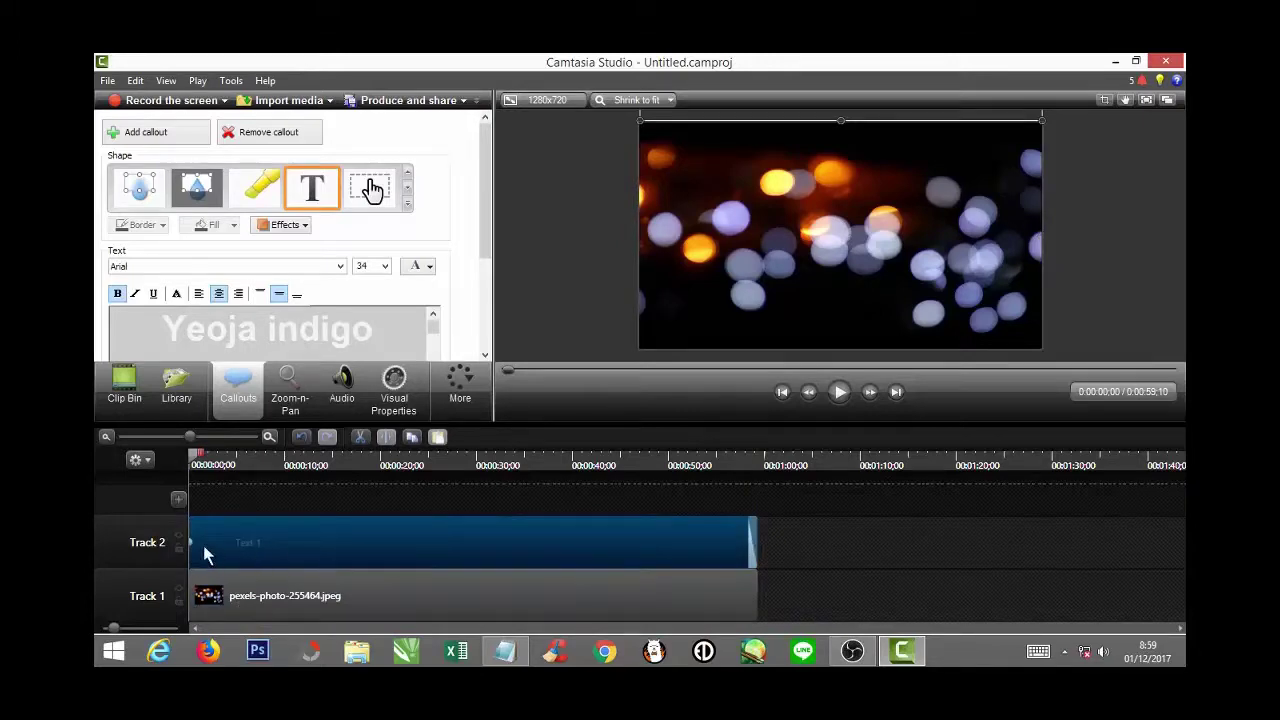
Step: Stretch the callout's animation across the full length of its clip and play the preview from the start
left_click_drag(193, 541, 733, 545)
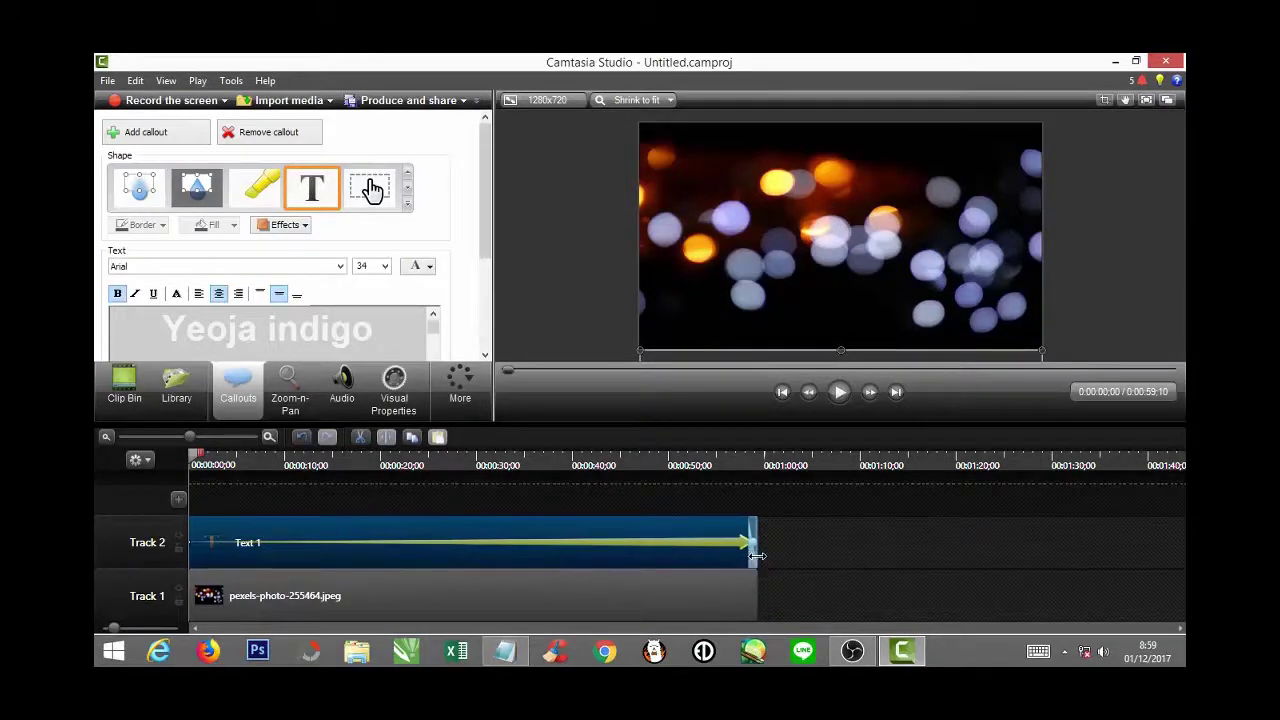
left_click(841, 391)
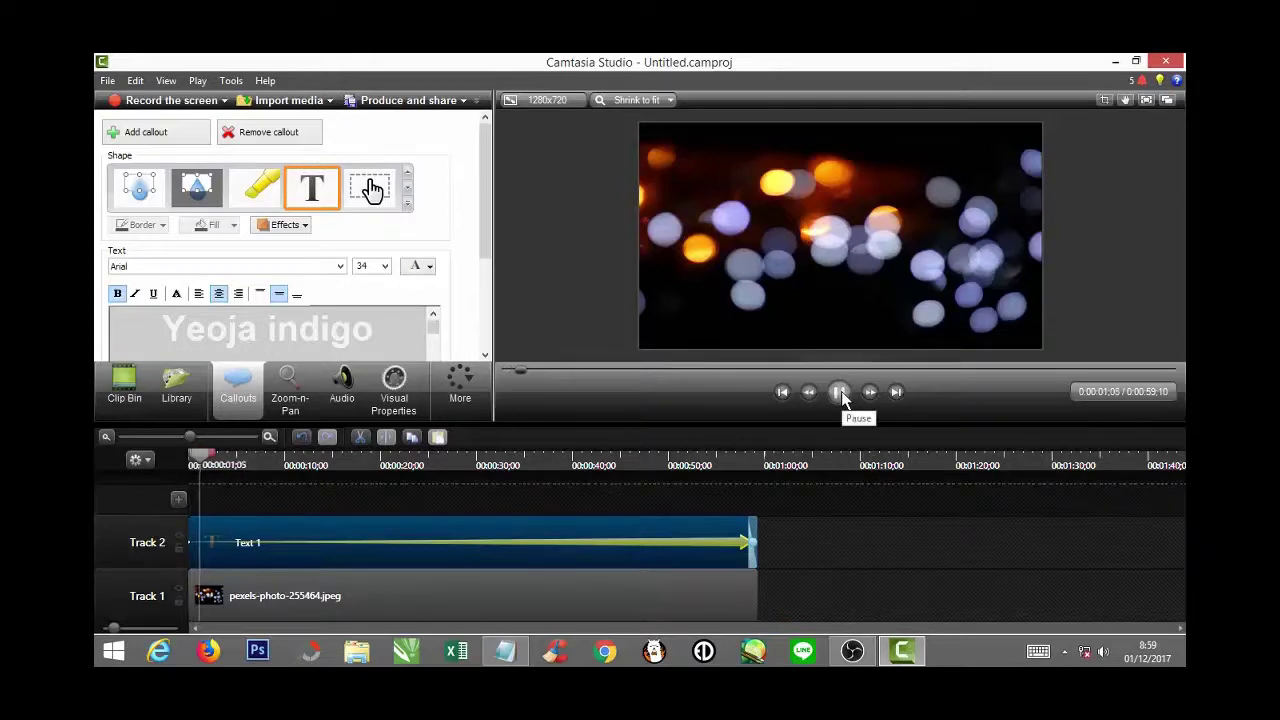